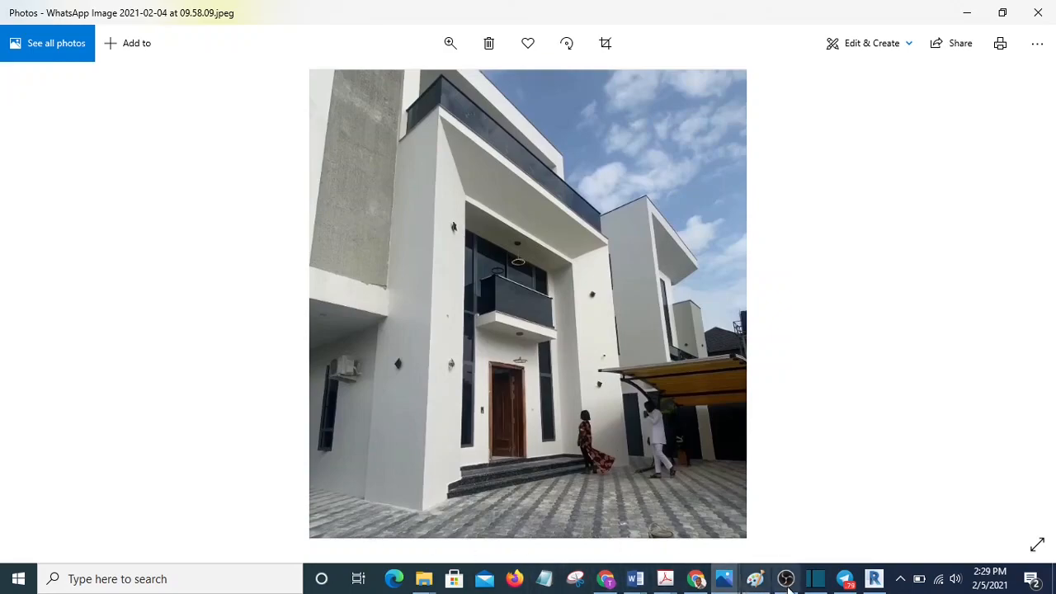
Step: Switch to Revit and open the APPROACH VIEW 1 building elevation
{"action": "left_click", "coordinate": [873, 581]}
{"action": "scroll", "coordinate": [476, 338], "scroll_direction": "up", "scroll_amount": 3}
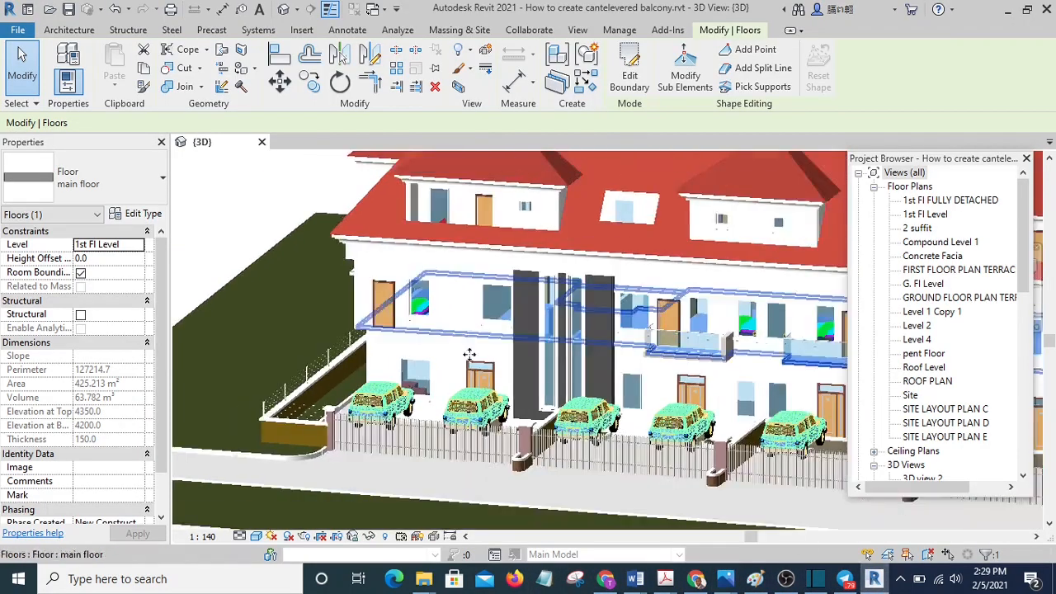
{"action": "middle_click_drag", "start_coordinate": [498, 434], "coordinate": [784, 340], "text": "shift"}
{"action": "scroll", "coordinate": [440, 332], "scroll_direction": "down", "scroll_amount": 3}
{"action": "scroll", "coordinate": [567, 327], "scroll_direction": "up", "scroll_amount": 5}
{"action": "scroll", "coordinate": [538, 339], "scroll_direction": "down", "scroll_amount": 3}
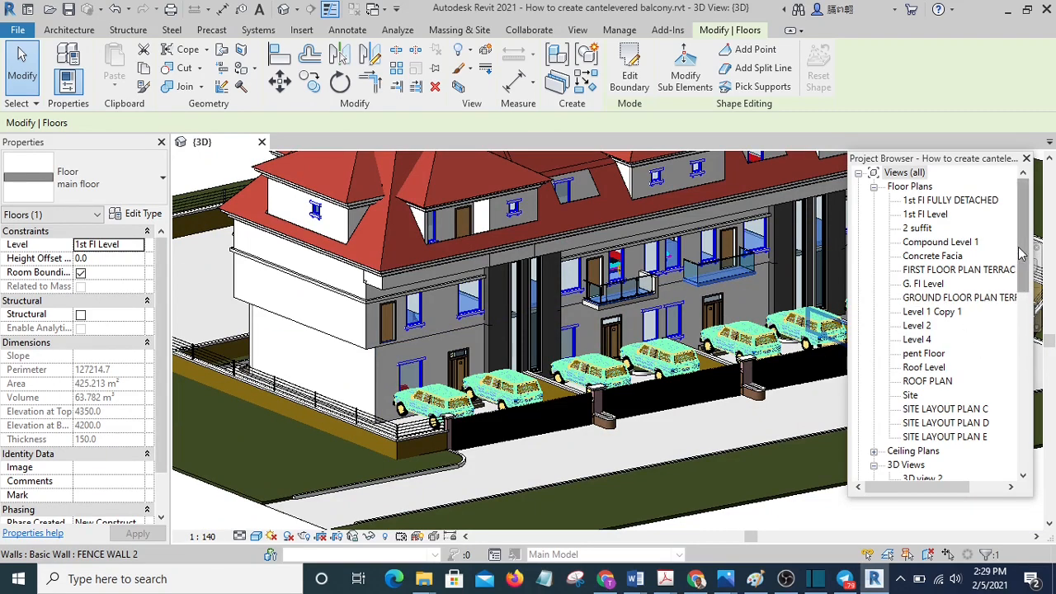
{"action": "left_click", "coordinate": [1025, 349]}
{"action": "scroll", "coordinate": [1036, 349], "scroll_direction": "down", "scroll_amount": 1}
{"action": "double_click", "coordinate": [949, 257]}
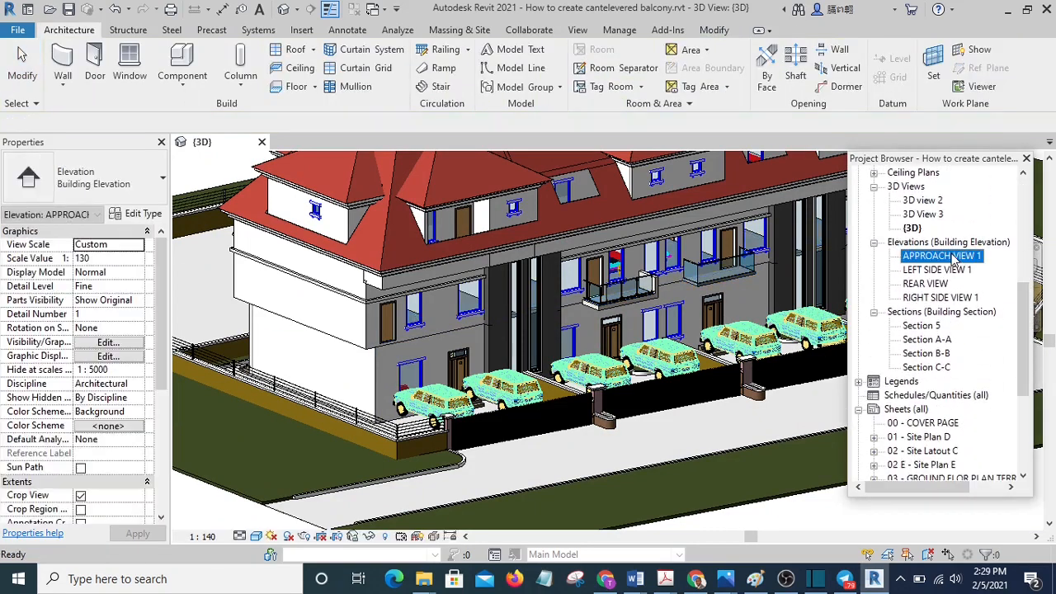
{"action": "mouse_move", "coordinate": [566, 393]}
{"action": "middle_mouse_down"}
{"action": "mouse_move", "coordinate": [502, 314]}
{"action": "mouse_move", "coordinate": [609, 354]}
{"action": "middle_mouse_up"}
{"action": "scroll", "coordinate": [504, 325], "scroll_direction": "up", "scroll_amount": 3}
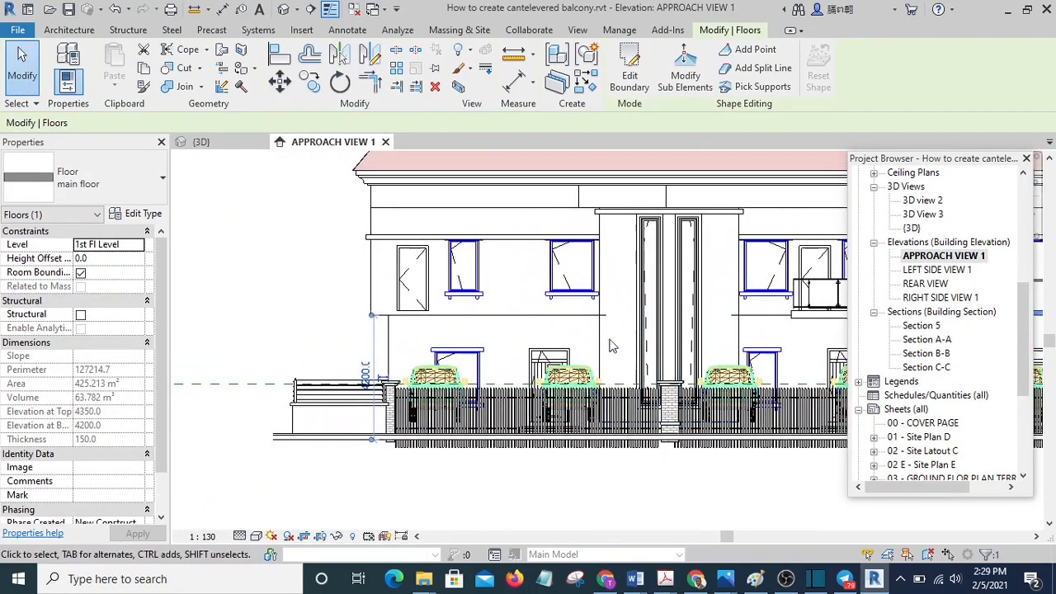
Step: Create an in-place model component in the Casework category, named Casework 1
{"action": "left_click", "coordinate": [77, 31]}
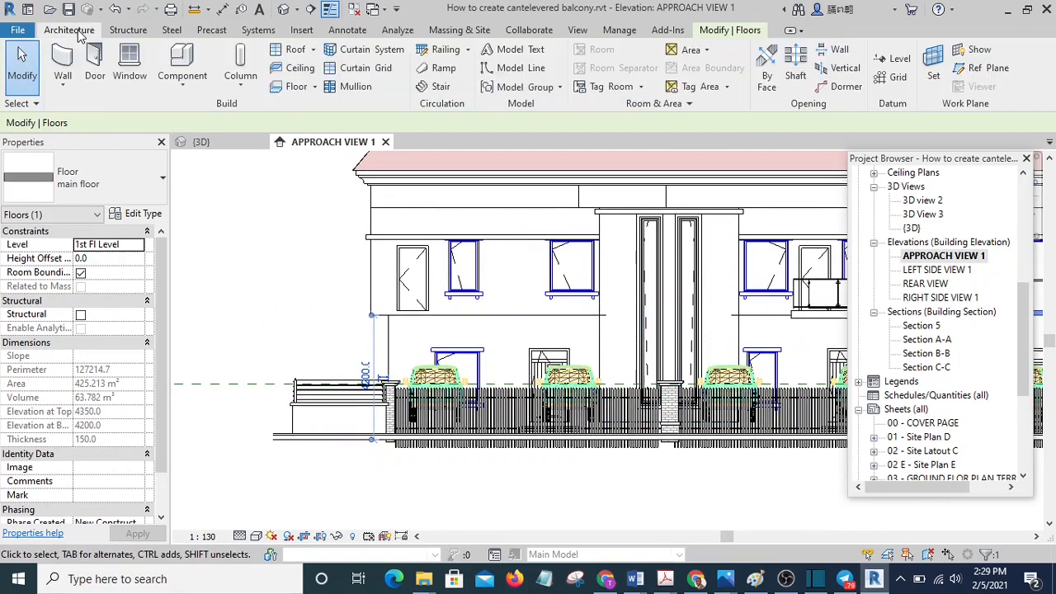
{"action": "left_click", "coordinate": [185, 85]}
{"action": "left_click", "coordinate": [205, 160]}
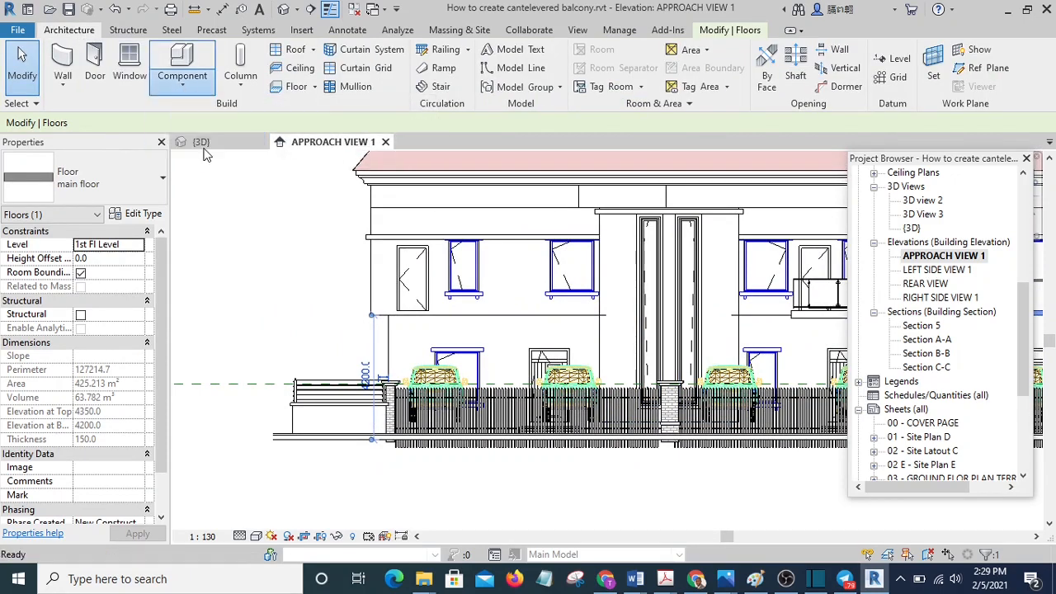
{"action": "left_click", "coordinate": [453, 188]}
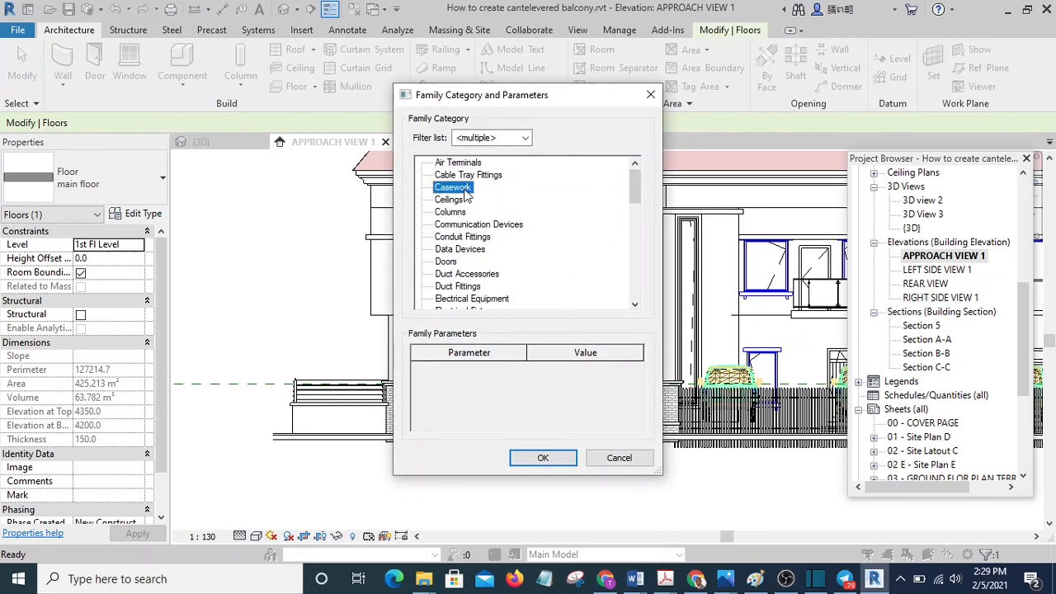
{"action": "left_click", "coordinate": [543, 458]}
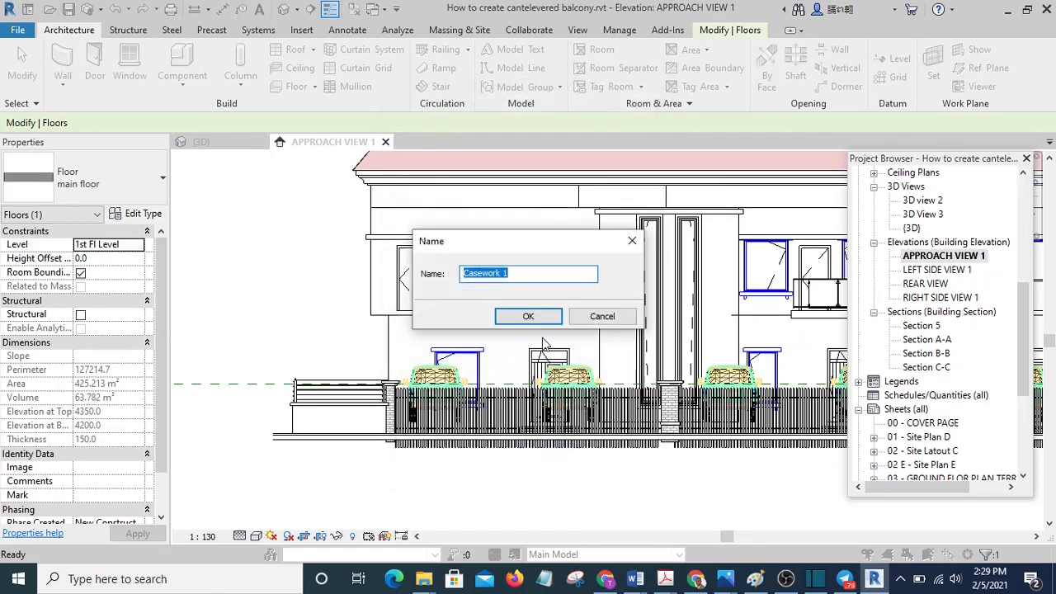
{"action": "left_click", "coordinate": [528, 317]}
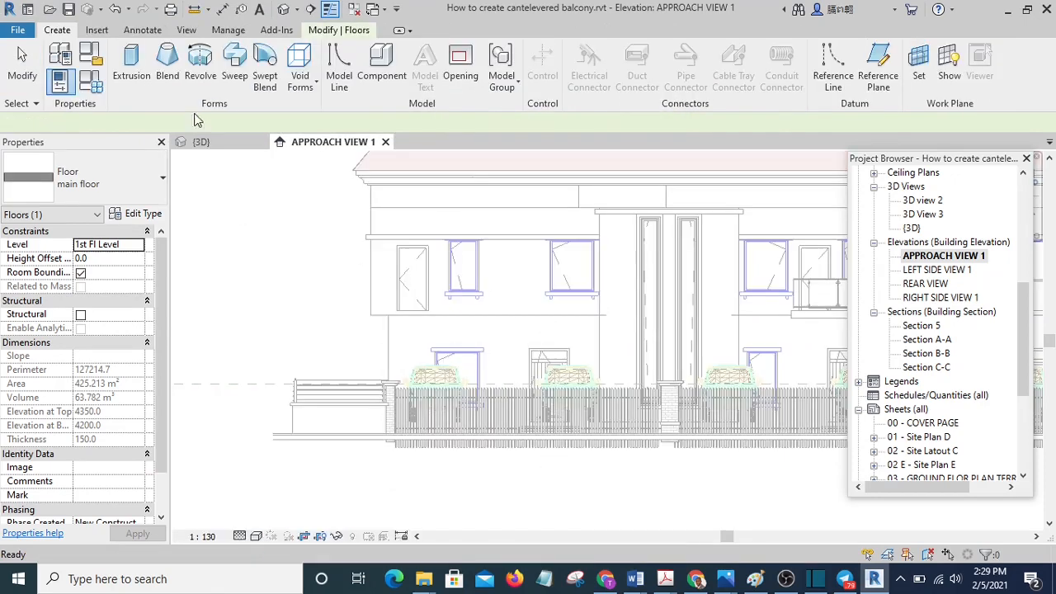
Step: Start a Sweep form and enable selecting elements by face
{"action": "left_click", "coordinate": [235, 70]}
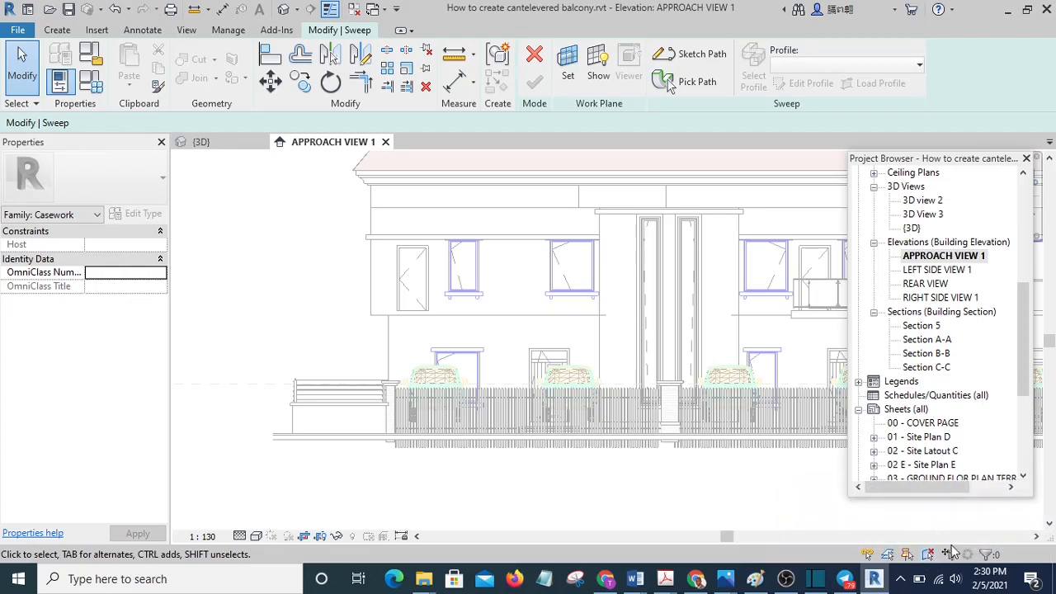
{"action": "left_click", "coordinate": [928, 556]}
{"action": "middle_click_drag", "start_coordinate": [532, 347], "coordinate": [494, 353]}
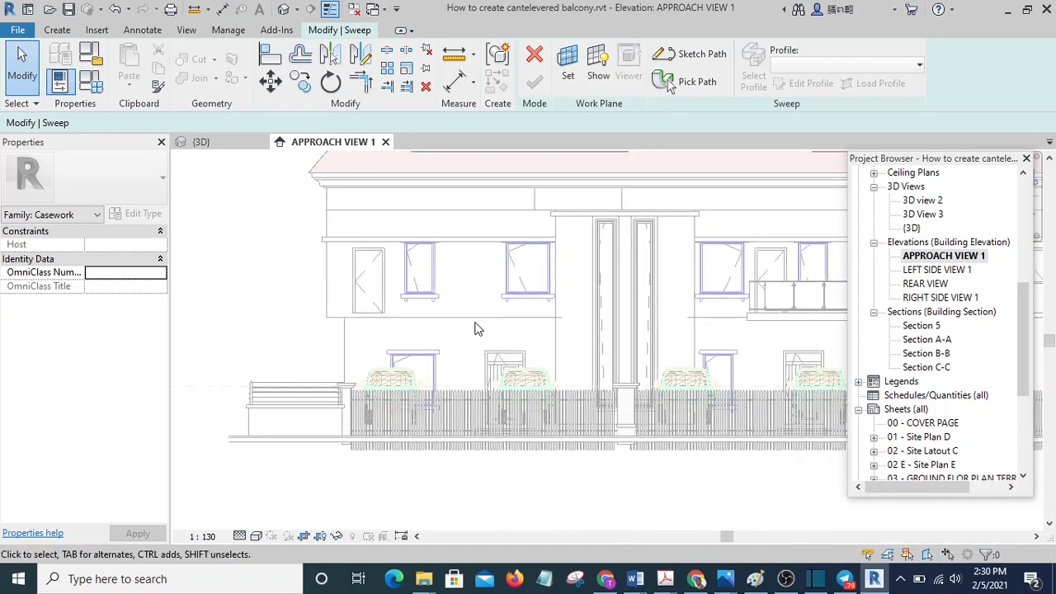
{"action": "left_click", "coordinate": [697, 56]}
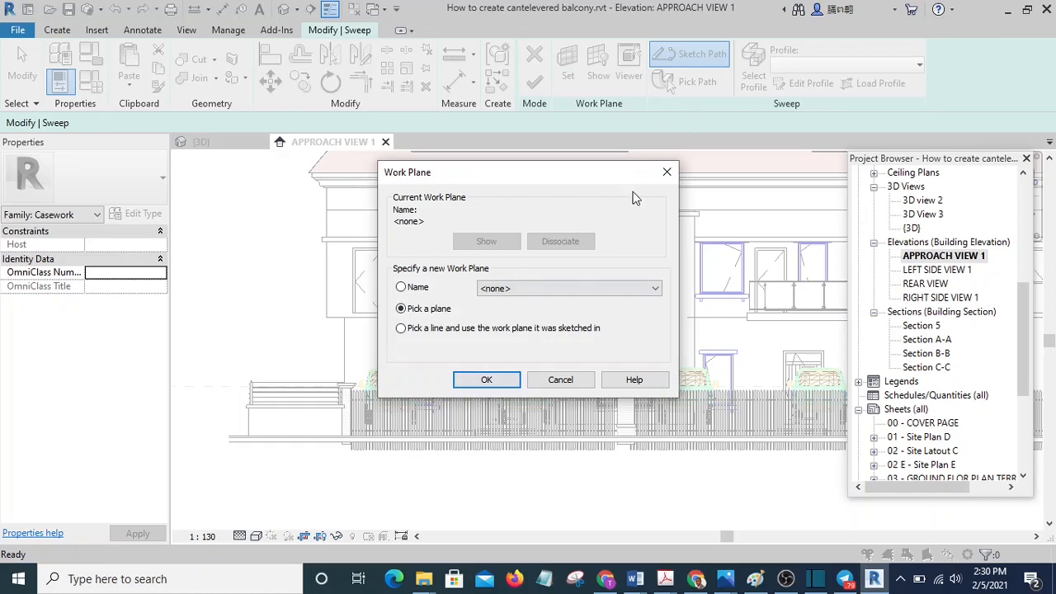
{"action": "left_click", "coordinate": [666, 174]}
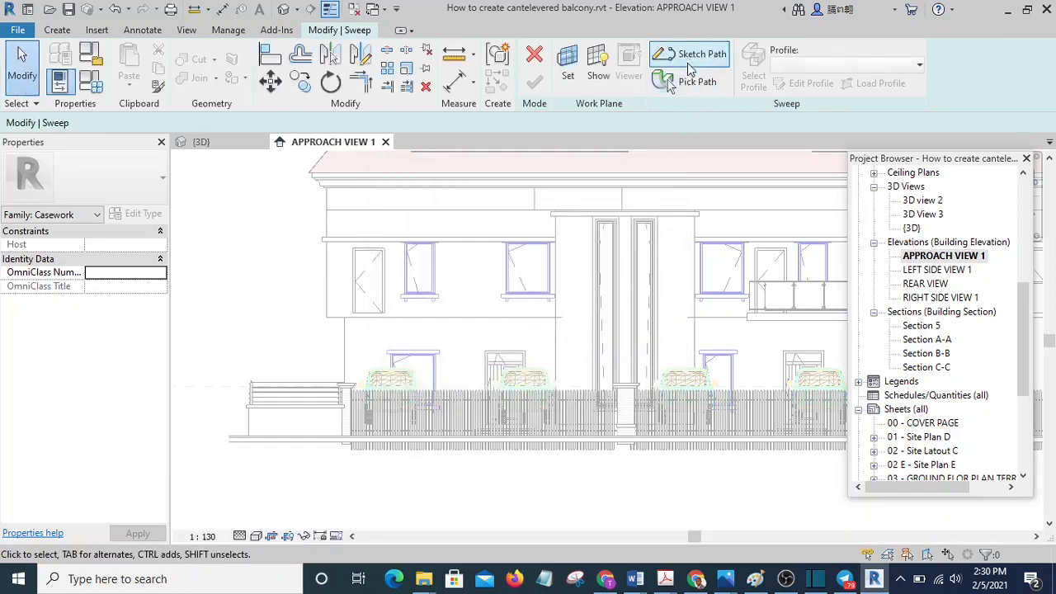
Step: Start sketching the sweep path, picking the face of the ground-floor front wall as its work plane with face selection enabled
{"action": "left_click", "coordinate": [689, 58]}
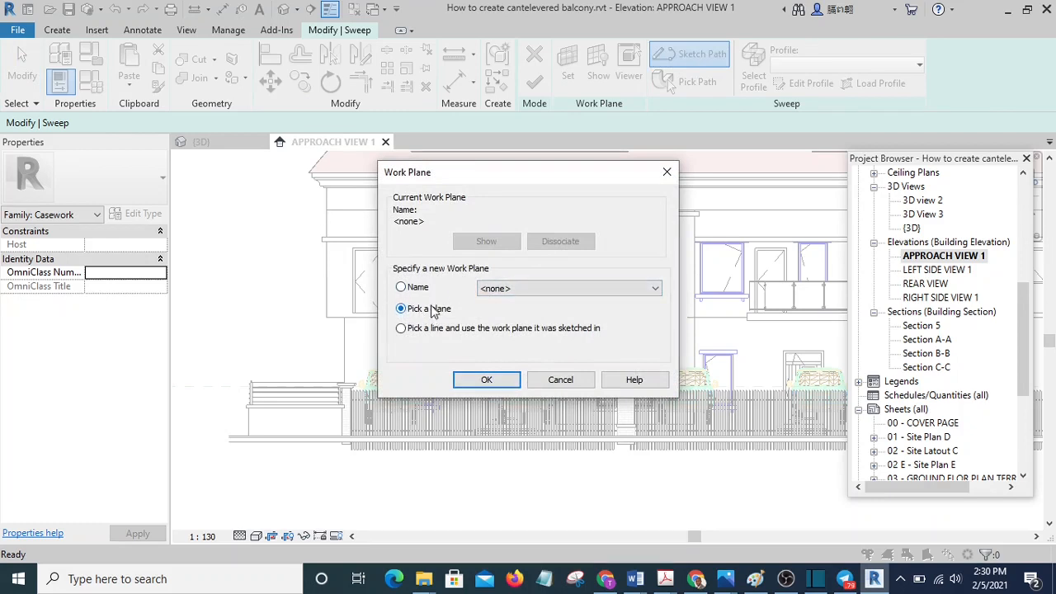
{"action": "left_click", "coordinate": [487, 380]}
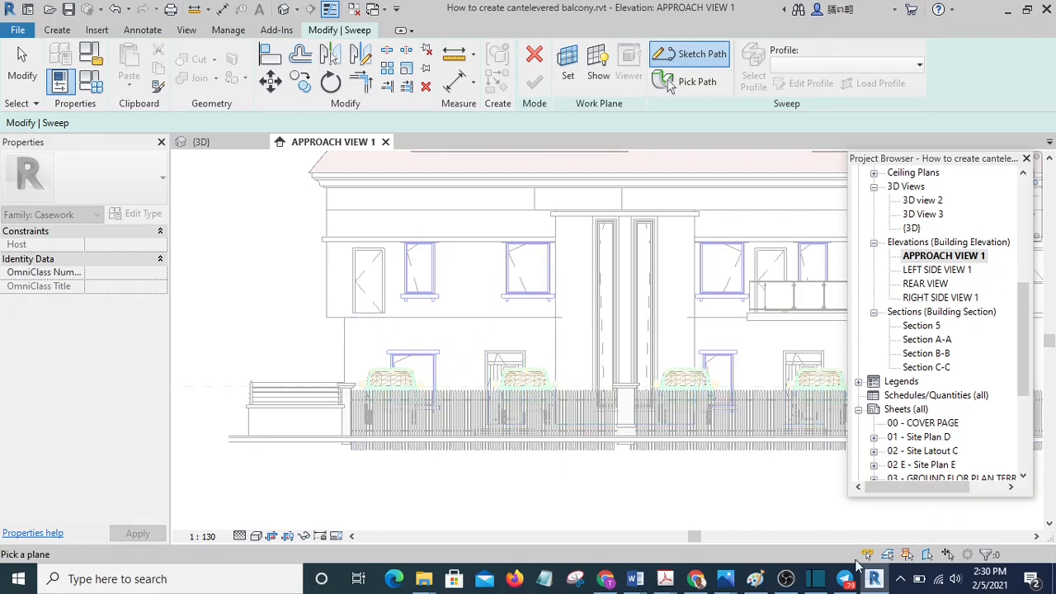
{"action": "left_click", "coordinate": [928, 556]}
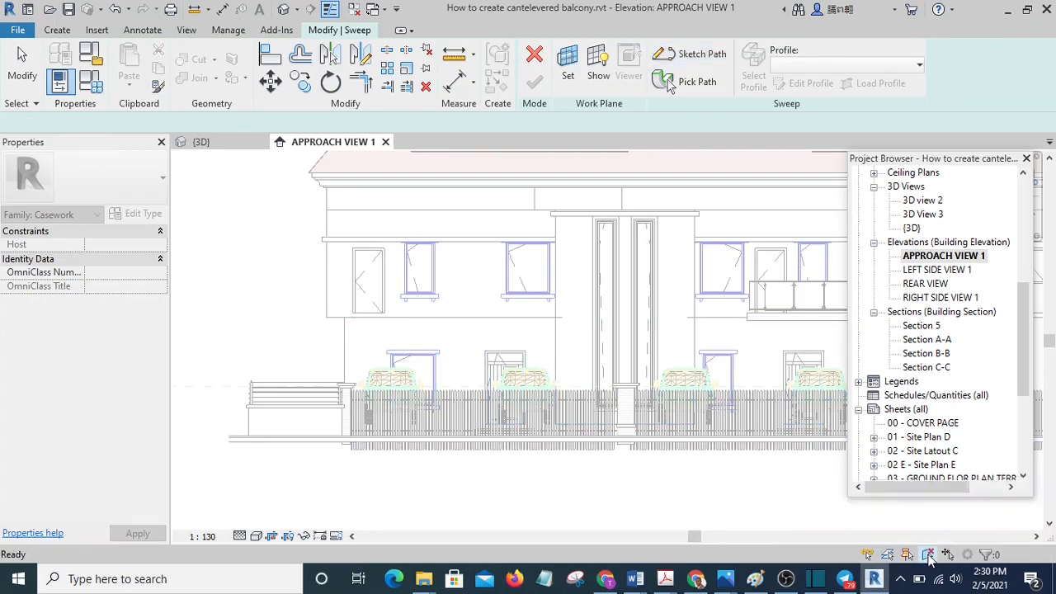
{"action": "left_click", "coordinate": [485, 380]}
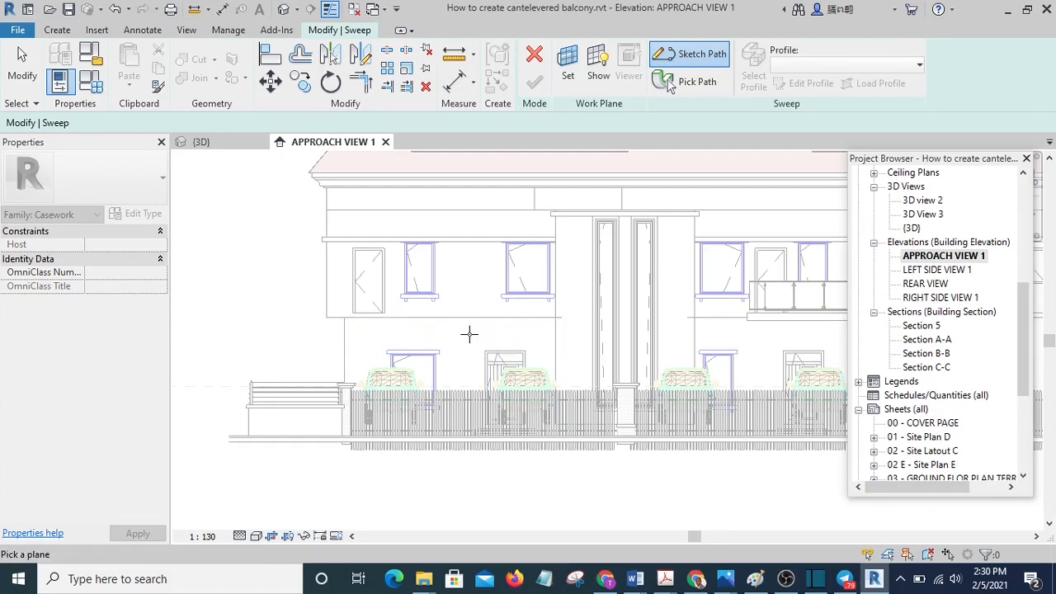
{"action": "left_click", "coordinate": [930, 554]}
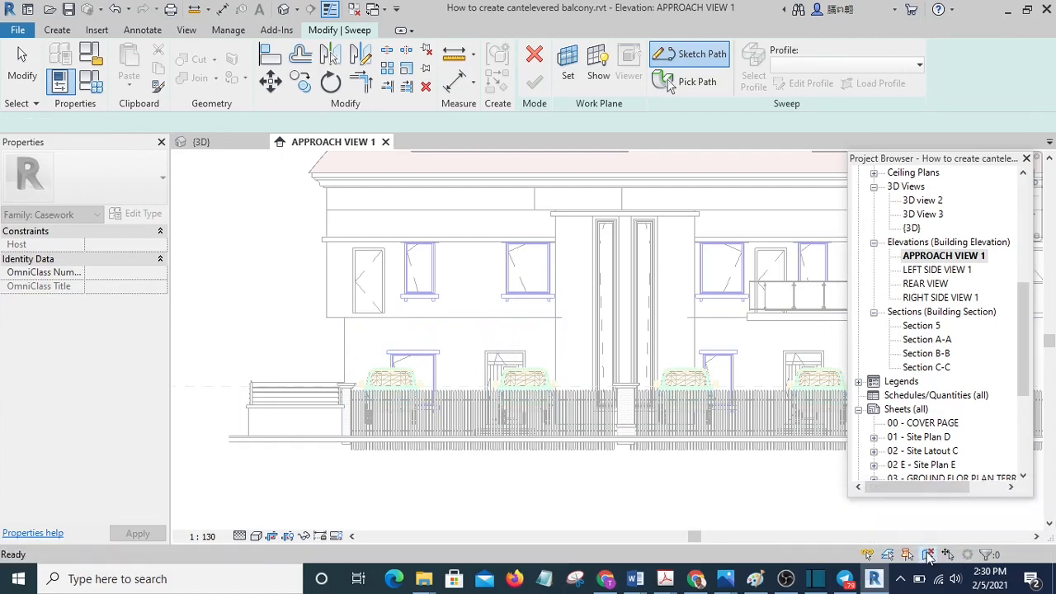
{"action": "left_click", "coordinate": [486, 378]}
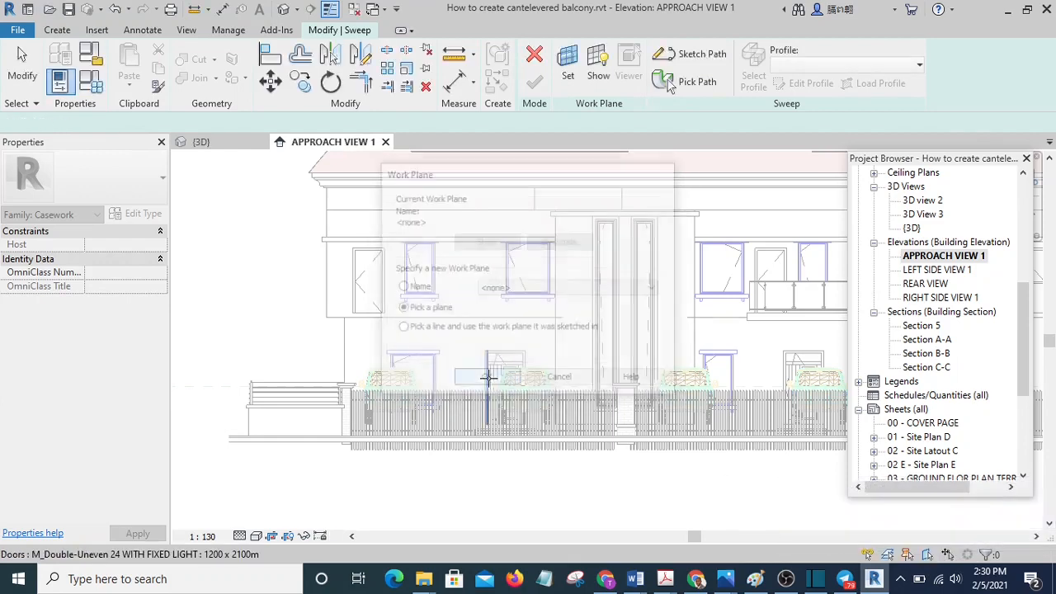
{"action": "left_click", "coordinate": [455, 345]}
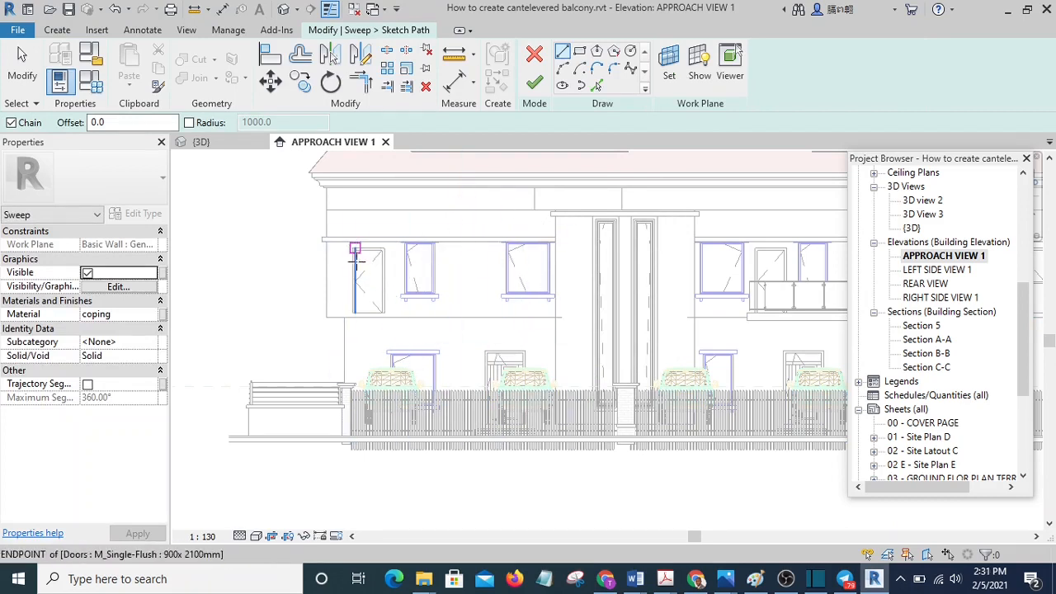
Step: Draw a rectangular path about 6210 mm wide and 6920 mm high from the front wall's base to above the upper windows
{"action": "left_click", "coordinate": [581, 52]}
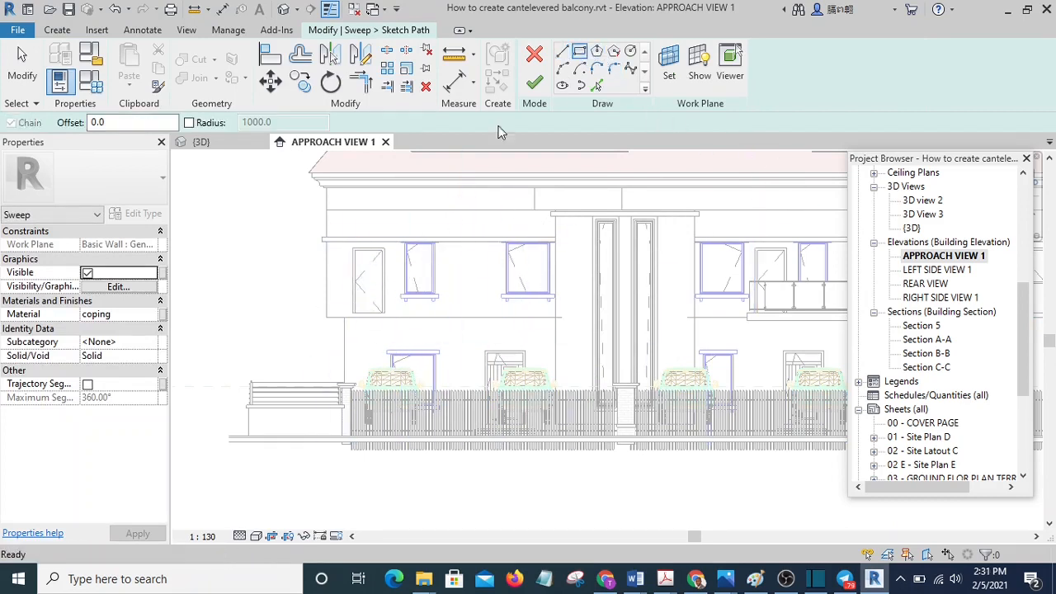
{"action": "left_click", "coordinate": [343, 435]}
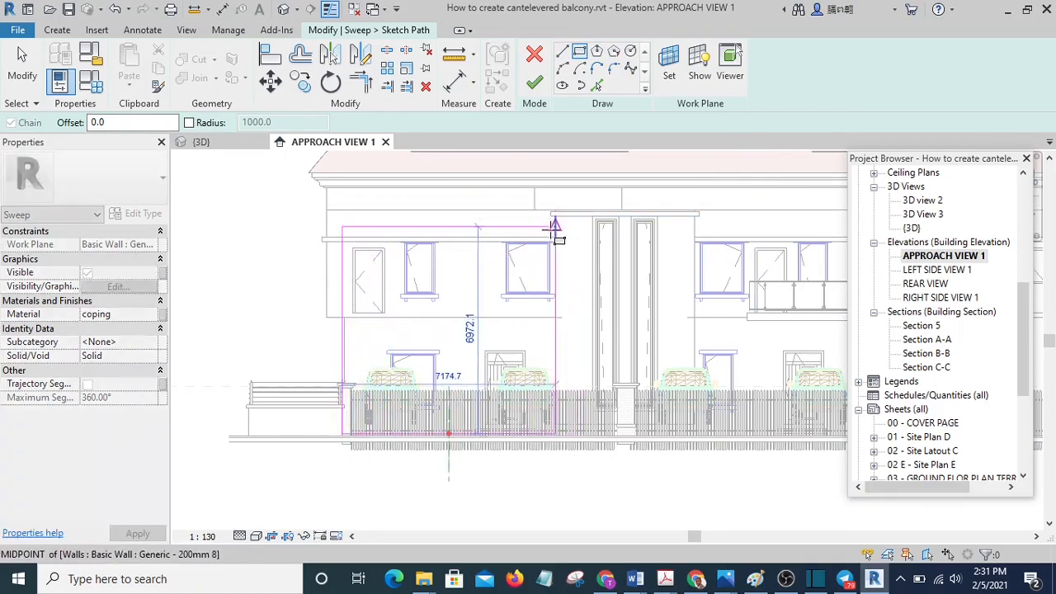
{"action": "scroll", "coordinate": [525, 229], "scroll_direction": "up", "scroll_amount": 2}
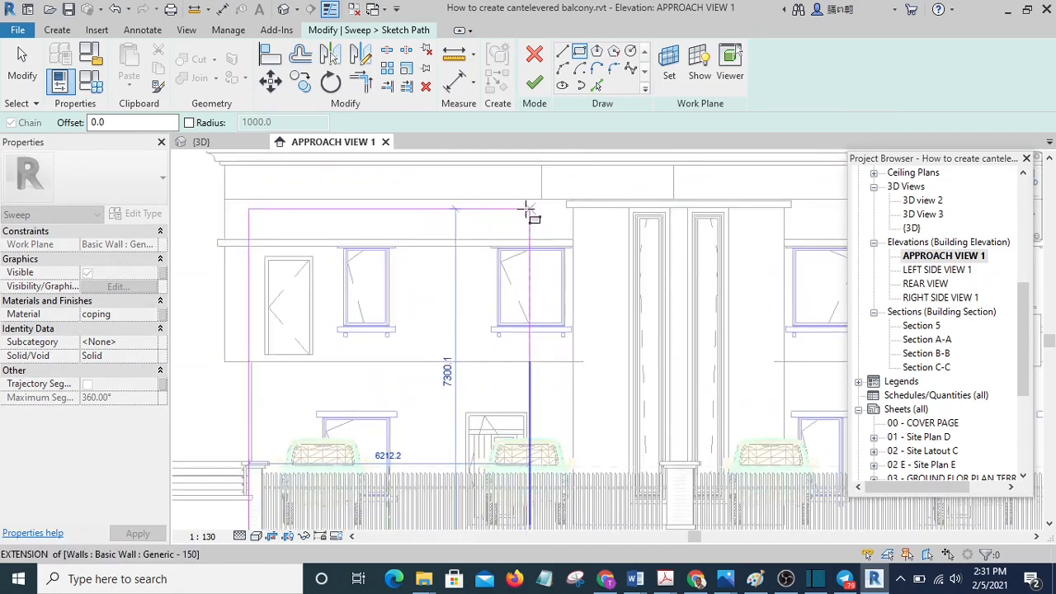
{"action": "left_click", "coordinate": [530, 225]}
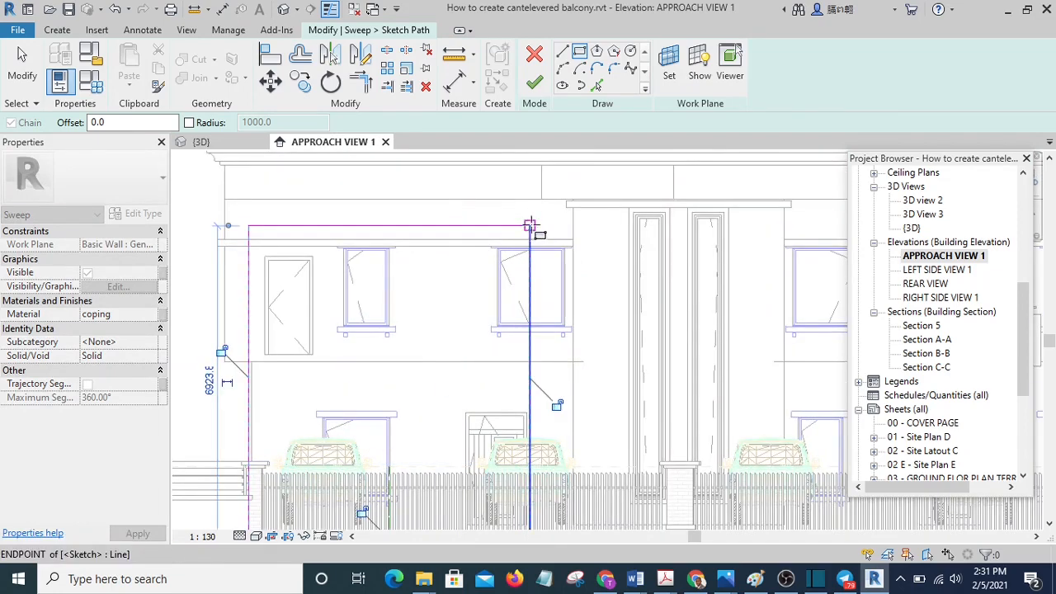
{"action": "scroll", "coordinate": [584, 350], "scroll_direction": "down", "scroll_amount": 2}
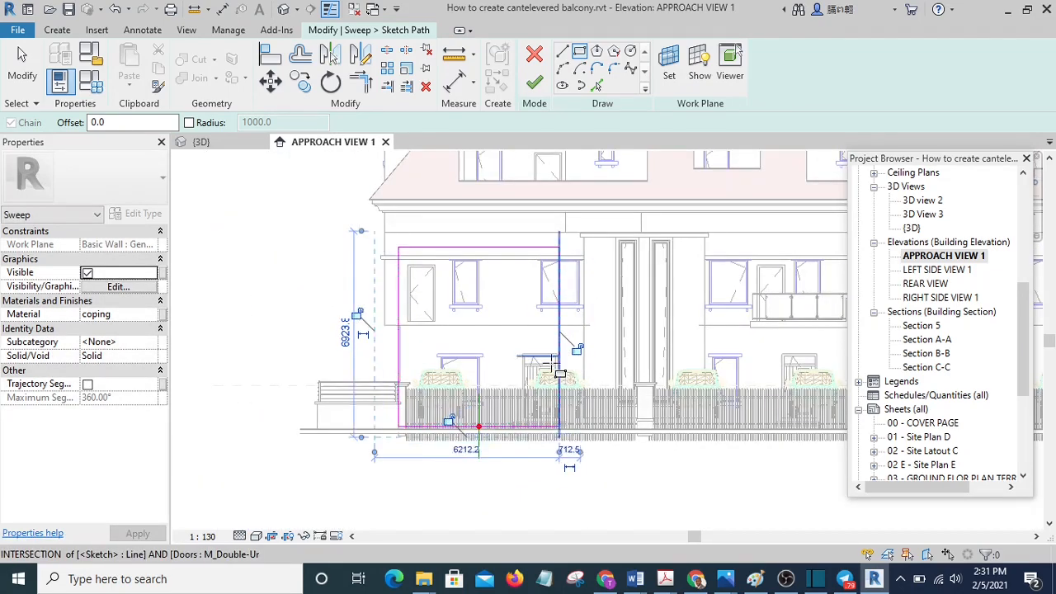
{"action": "scroll", "coordinate": [576, 353], "scroll_direction": "up", "scroll_amount": 1}
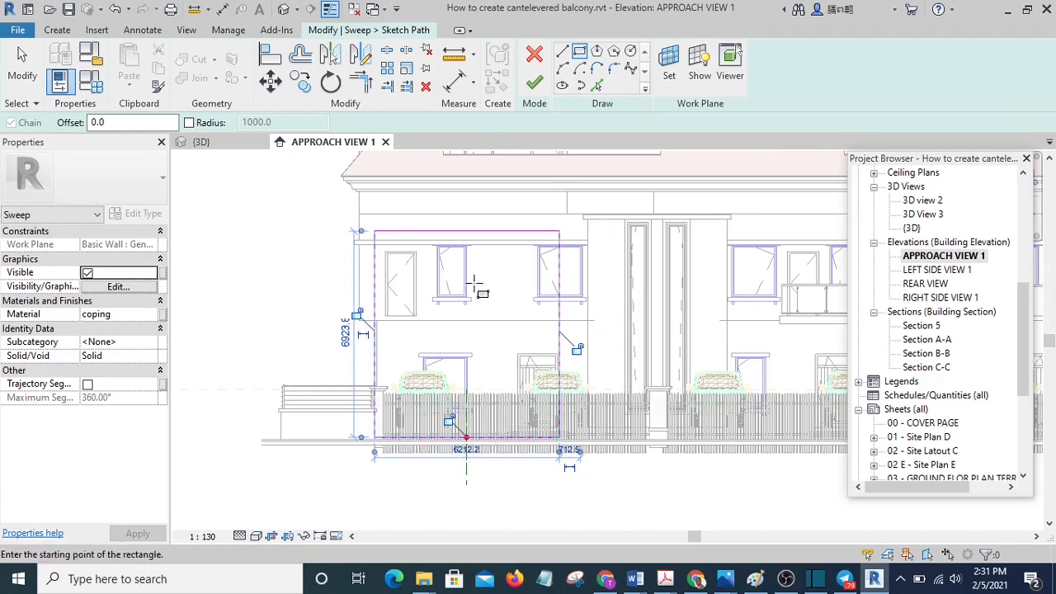
{"action": "left_click", "coordinate": [21, 73]}
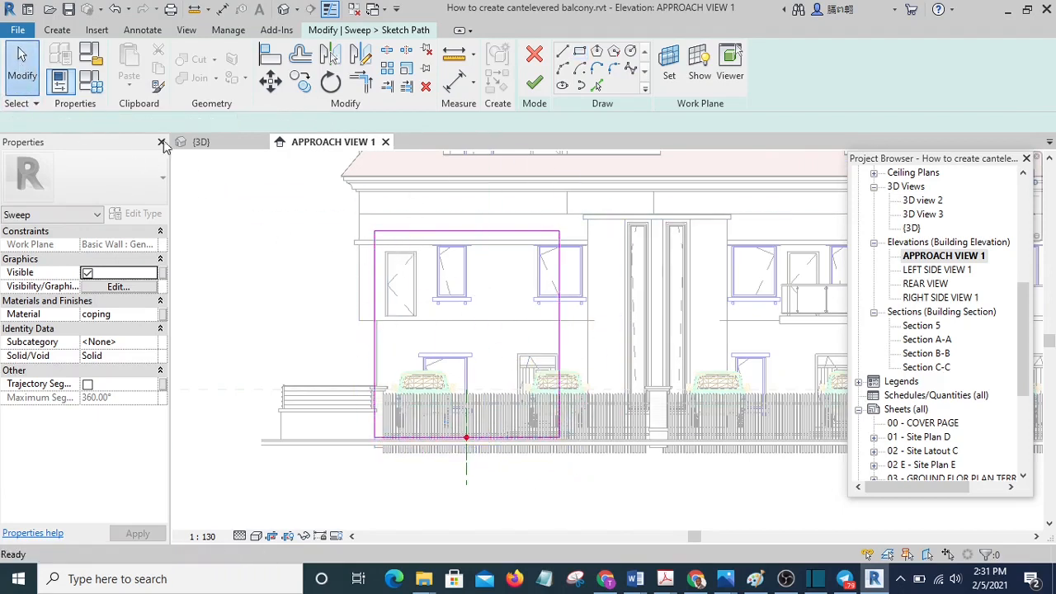
Step: Delete the rectangle's bottom line to leave a three-sided frame, and finish the sweep path
{"action": "left_click", "coordinate": [499, 439]}
{"action": "key", "text": "Delete"}
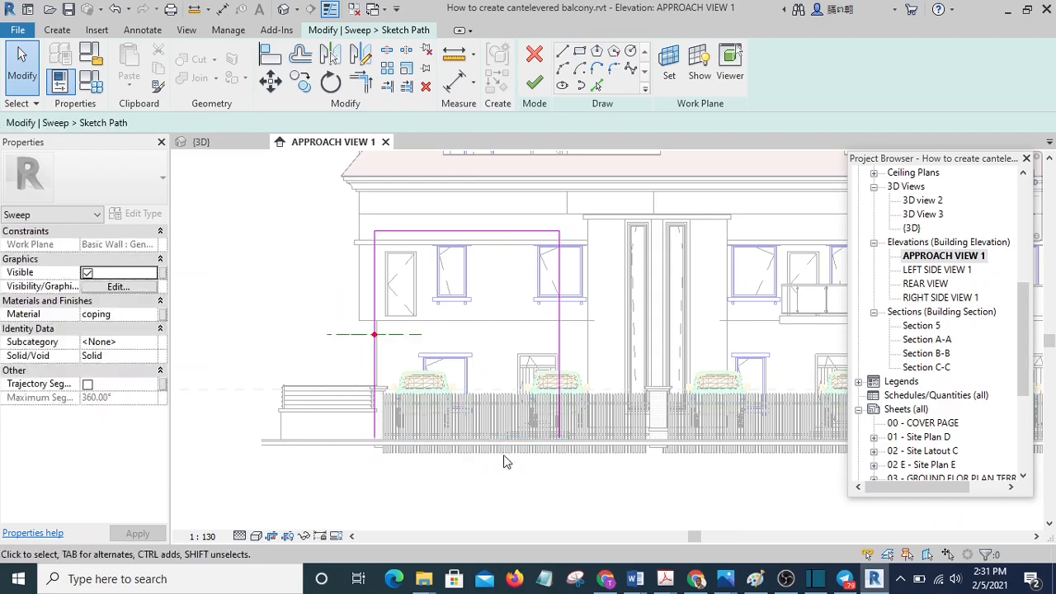
{"action": "middle_click_drag", "start_coordinate": [509, 444], "coordinate": [532, 447]}
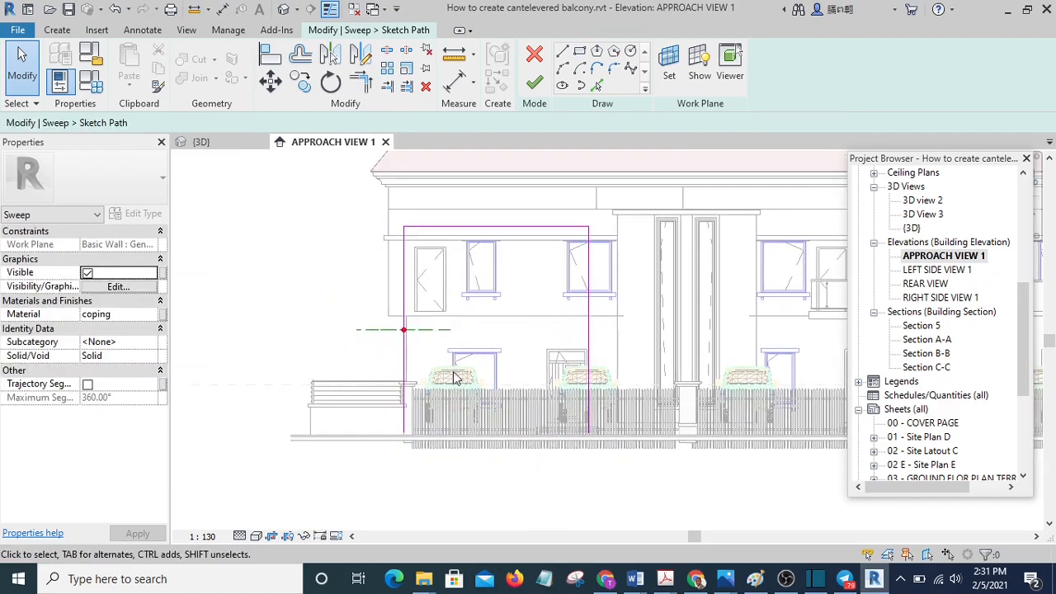
{"action": "scroll", "coordinate": [454, 371], "scroll_direction": "up", "scroll_amount": 1}
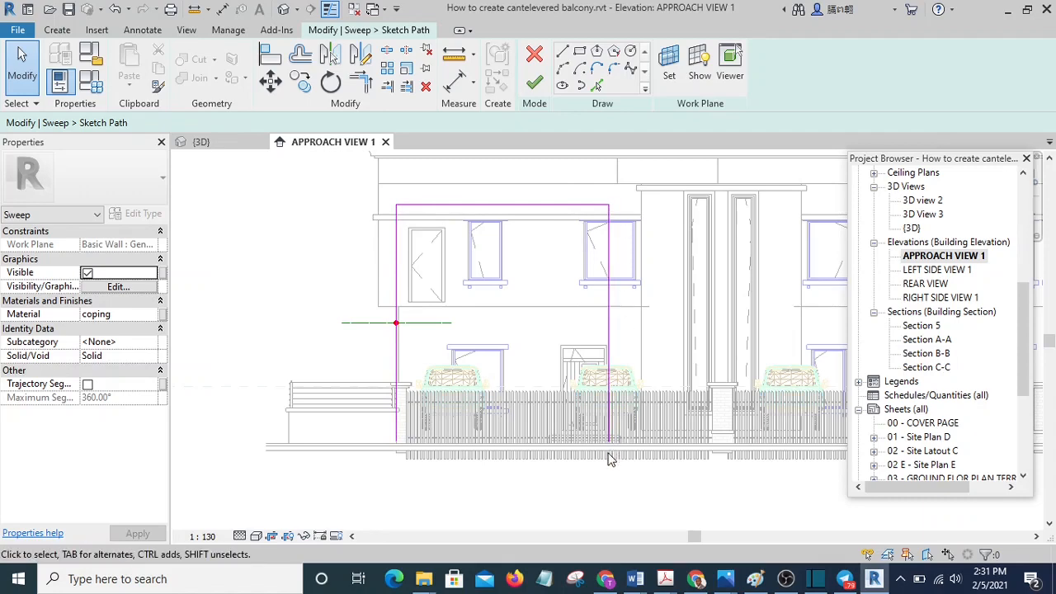
{"action": "middle_click_drag", "start_coordinate": [669, 415], "coordinate": [608, 401]}
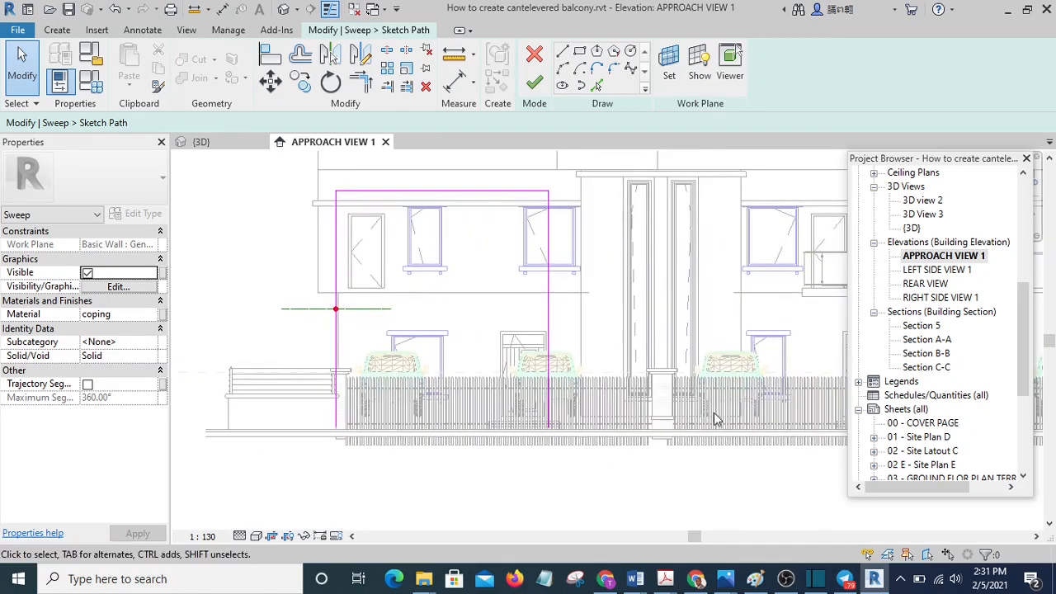
{"action": "left_click", "coordinate": [537, 91]}
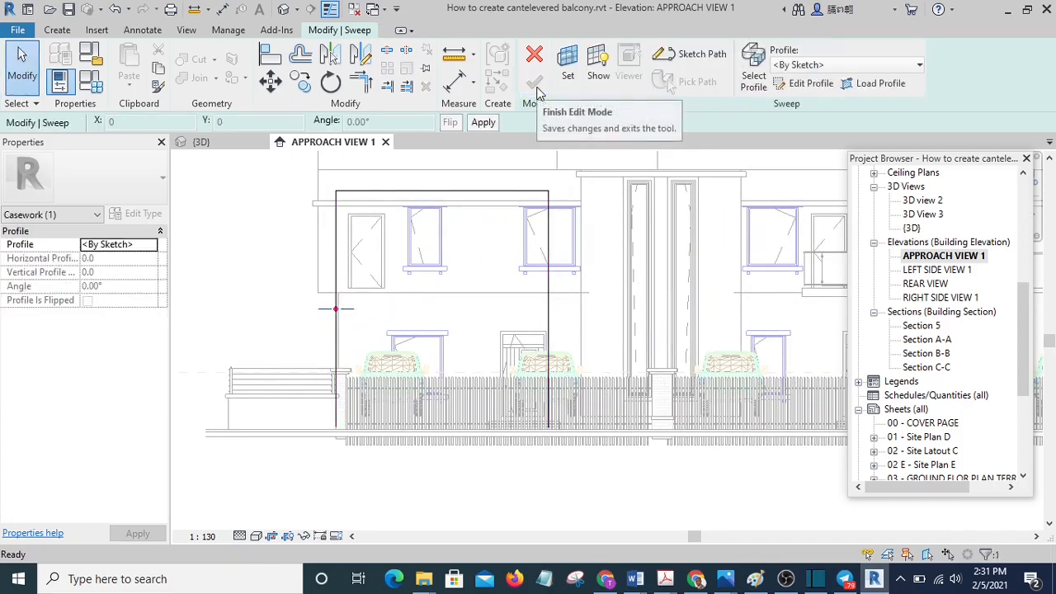
Step: Start editing the sweep profile and open the G. Fl Level floor plan for sketching it
{"action": "left_click", "coordinate": [811, 84]}
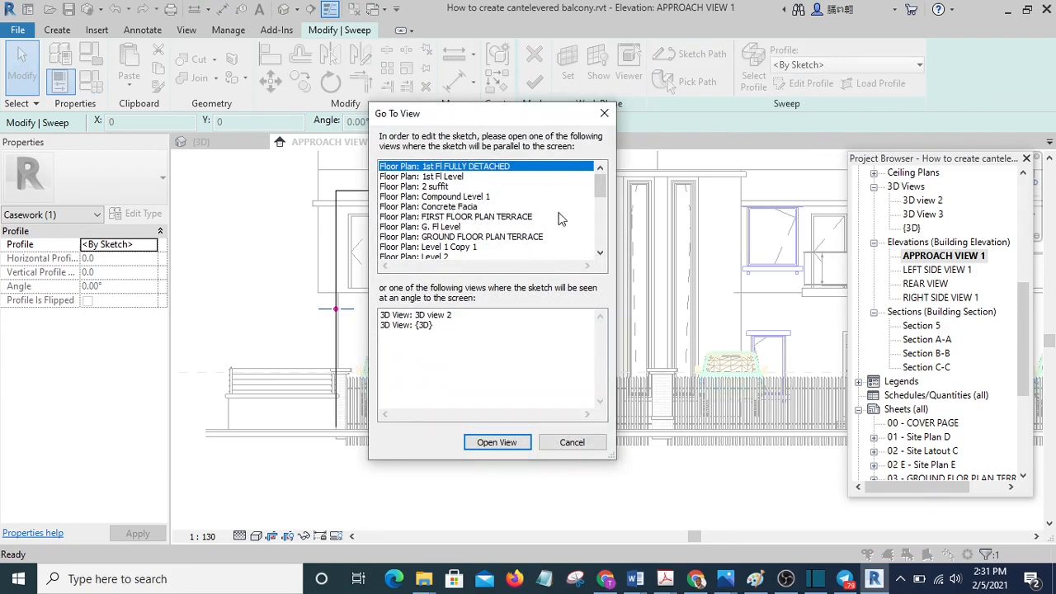
{"action": "left_click", "coordinate": [453, 227]}
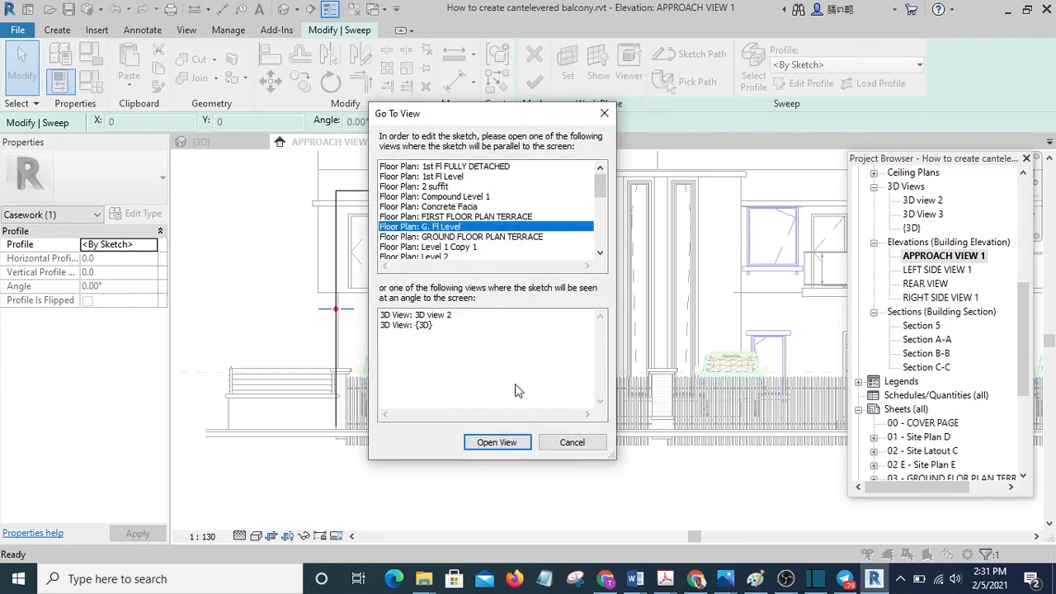
{"action": "left_click", "coordinate": [499, 443]}
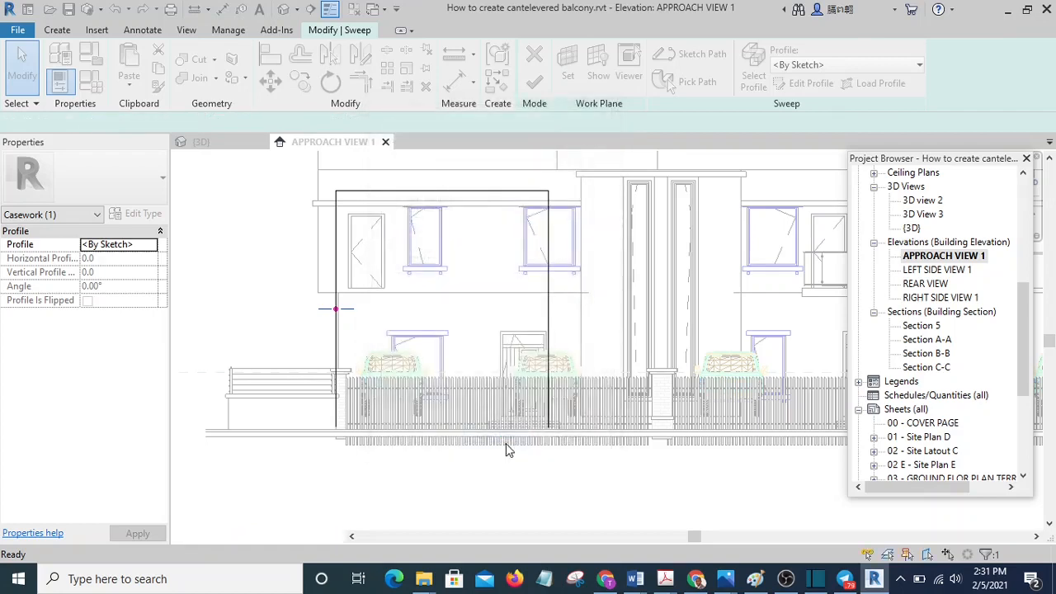
Step: Draw the profile's first line 750 mm outward from the path point, perpendicular to the front wall face
{"action": "scroll", "coordinate": [503, 420], "scroll_direction": "down", "scroll_amount": 3}
{"action": "middle_click_drag", "start_coordinate": [597, 436], "coordinate": [455, 378]}
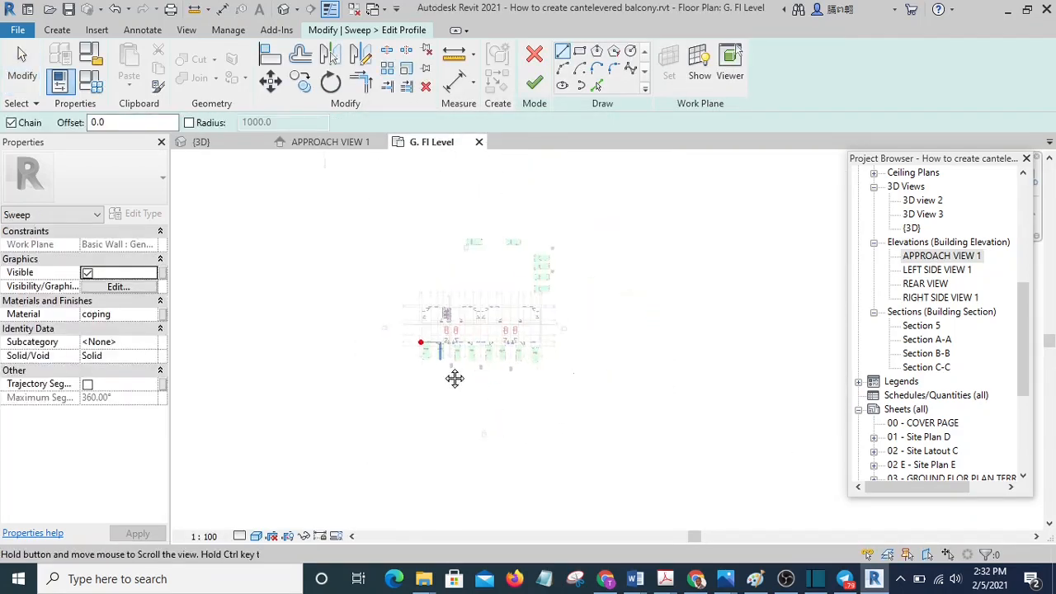
{"action": "scroll", "coordinate": [455, 378], "scroll_direction": "up", "scroll_amount": 10}
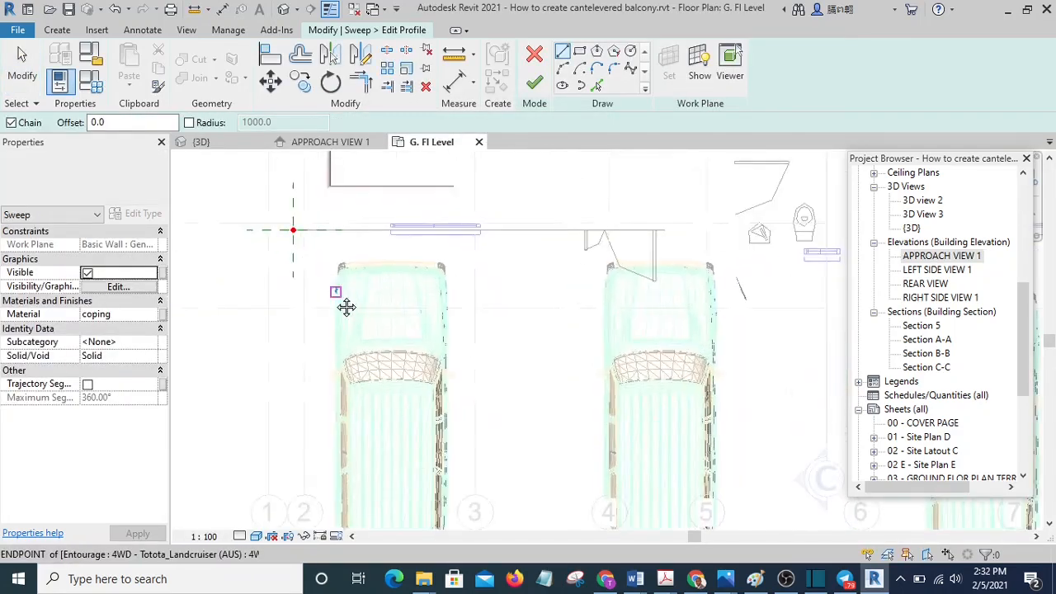
{"action": "middle_click_drag", "start_coordinate": [347, 307], "coordinate": [485, 368]}
{"action": "scroll", "coordinate": [481, 358], "scroll_direction": "up", "scroll_amount": 5}
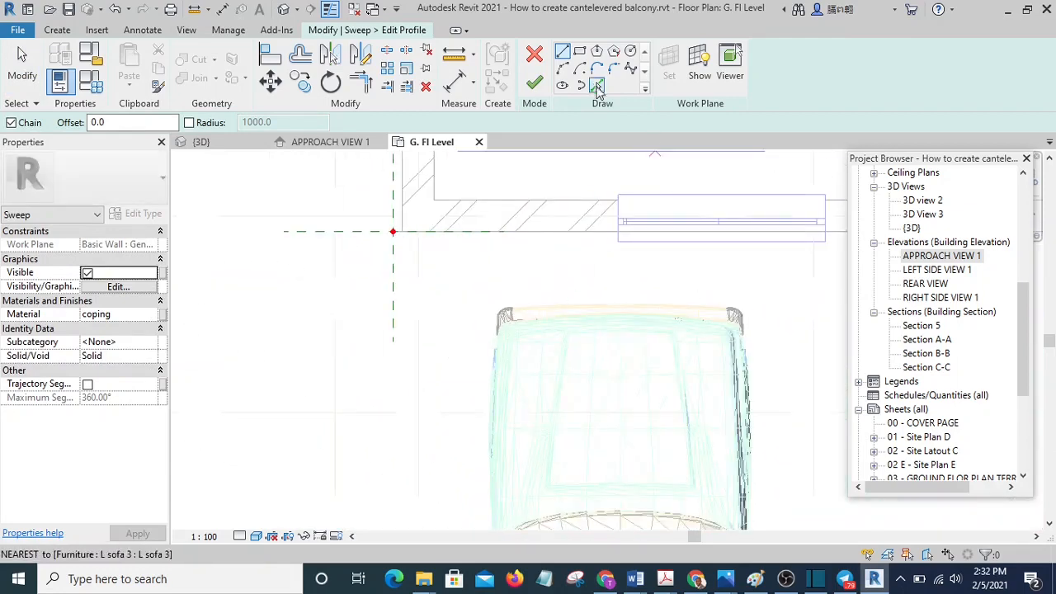
{"action": "left_click", "coordinate": [564, 54]}
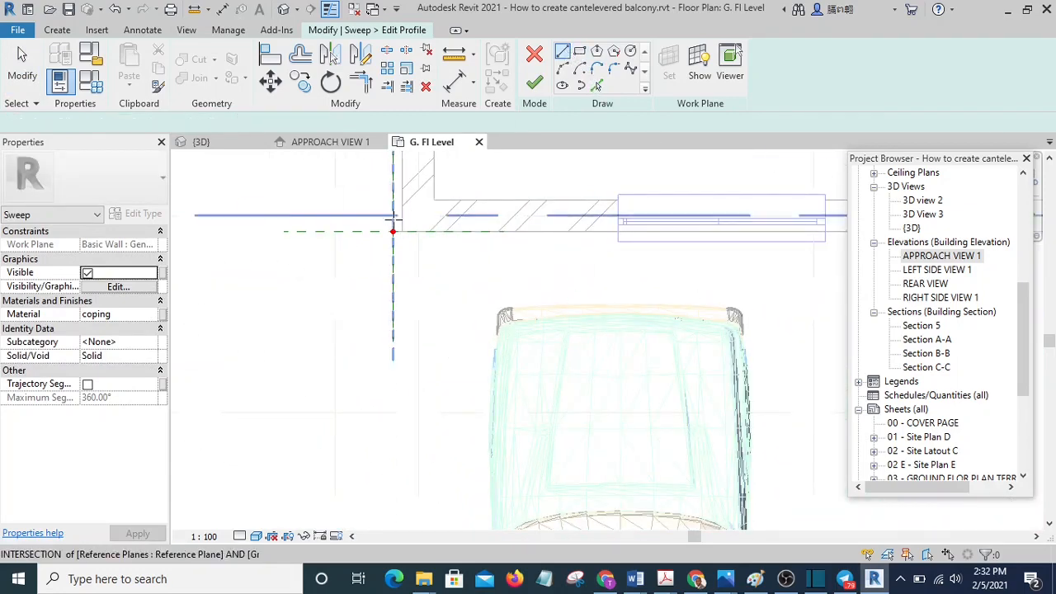
{"action": "scroll", "coordinate": [384, 226], "scroll_direction": "up", "scroll_amount": 5}
{"action": "left_click", "coordinate": [386, 222]}
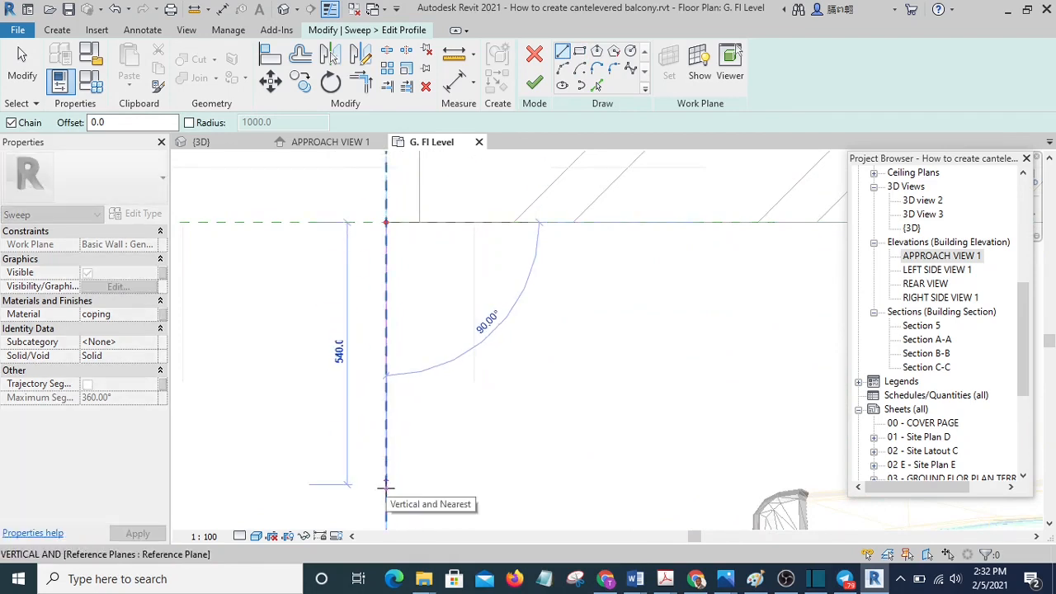
{"action": "type", "text": "750"}
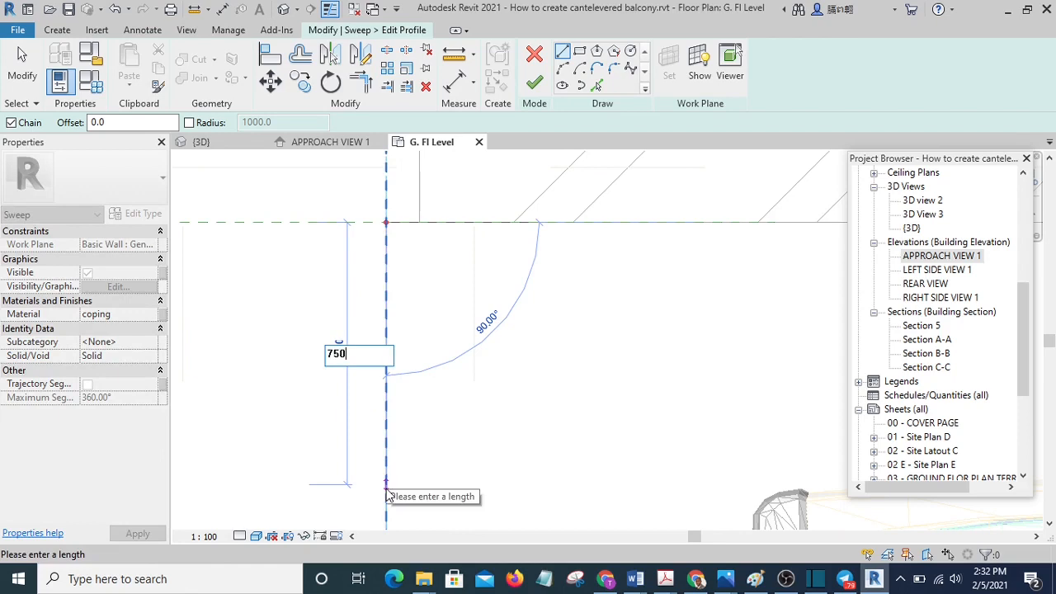
{"action": "key", "text": "Return"}
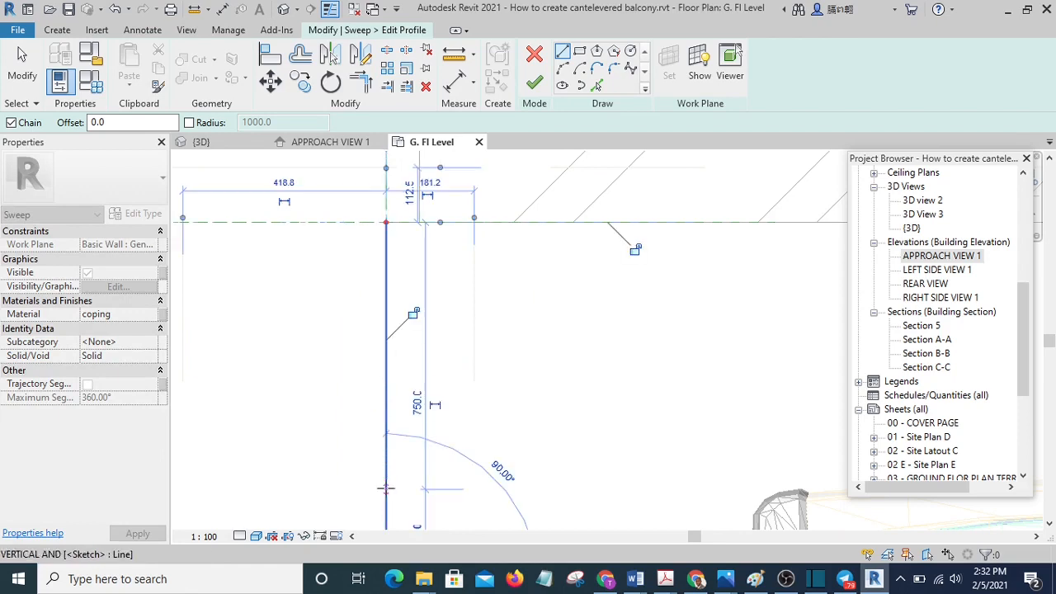
Step: Add a 200 mm line parallel to the wall from the outer end of the first profile line
{"action": "scroll", "coordinate": [355, 222], "scroll_direction": "down", "scroll_amount": 5}
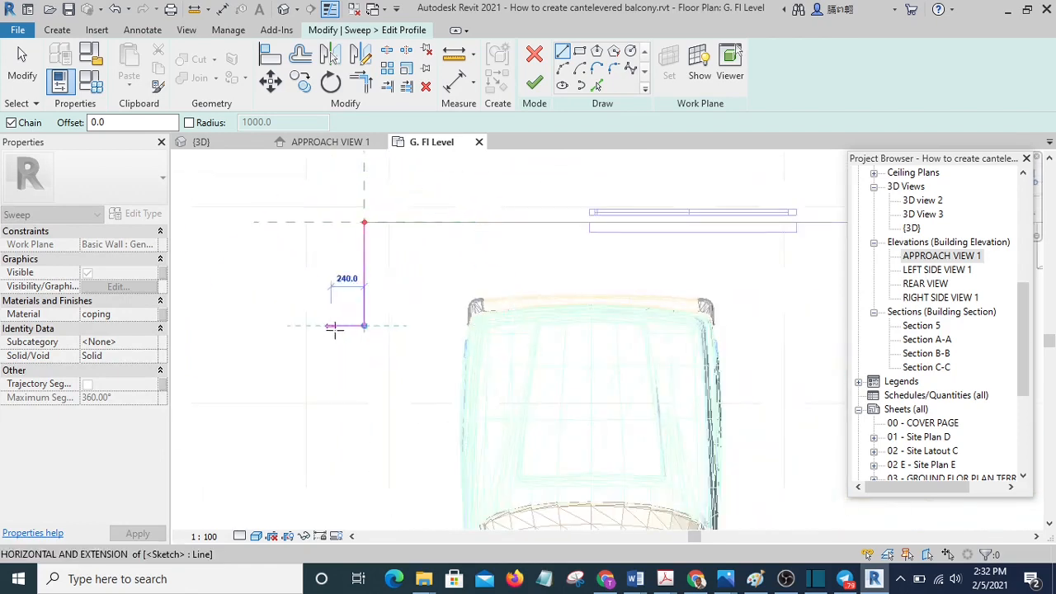
{"action": "scroll", "coordinate": [493, 324], "scroll_direction": "up", "scroll_amount": 2}
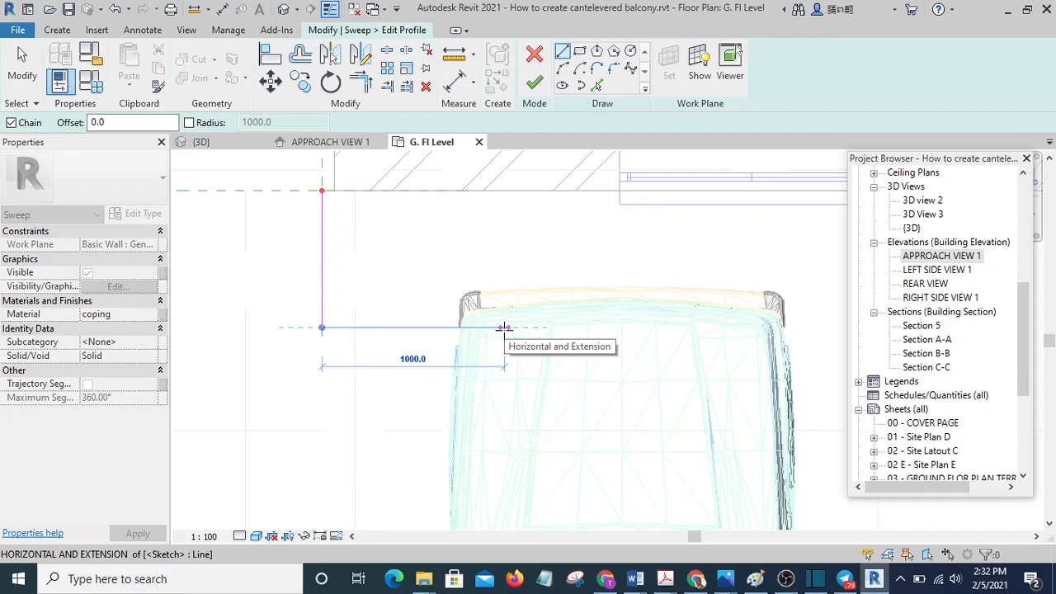
{"action": "type", "text": "200"}
{"action": "key", "text": "Return"}
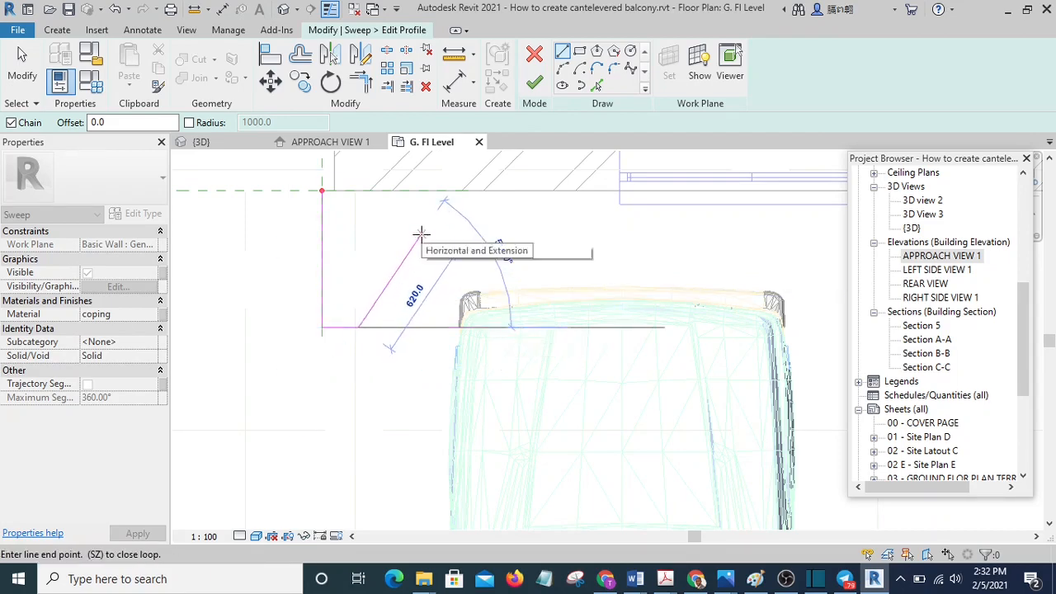
Step: Close the profile with a 45° line about 520 mm long, a perpendicular line back to the wall face, and a line along it to the start
{"action": "middle_click_drag", "start_coordinate": [422, 235], "coordinate": [419, 311]}
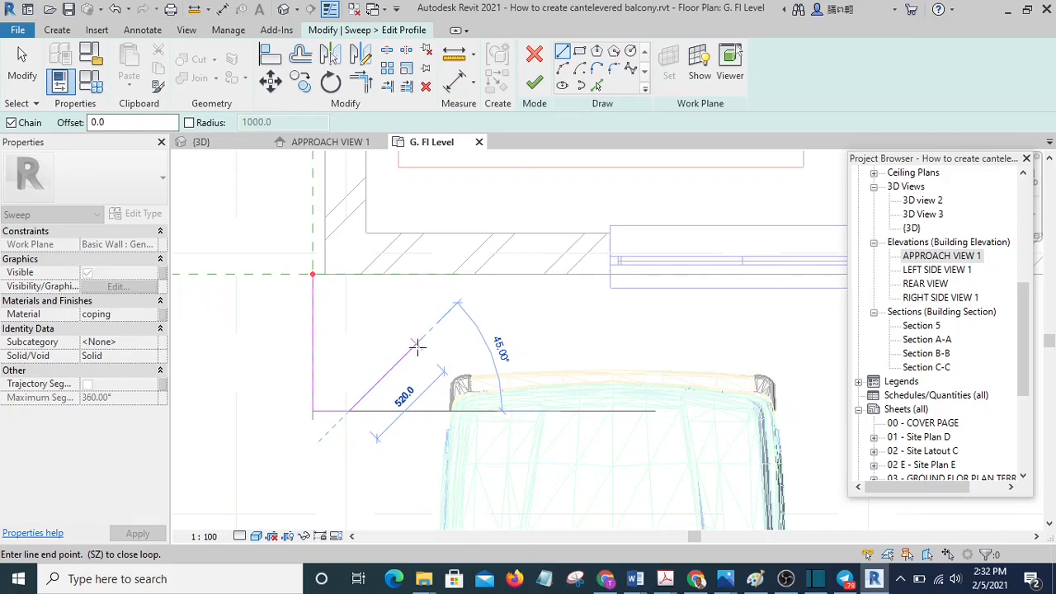
{"action": "left_click", "coordinate": [417, 345]}
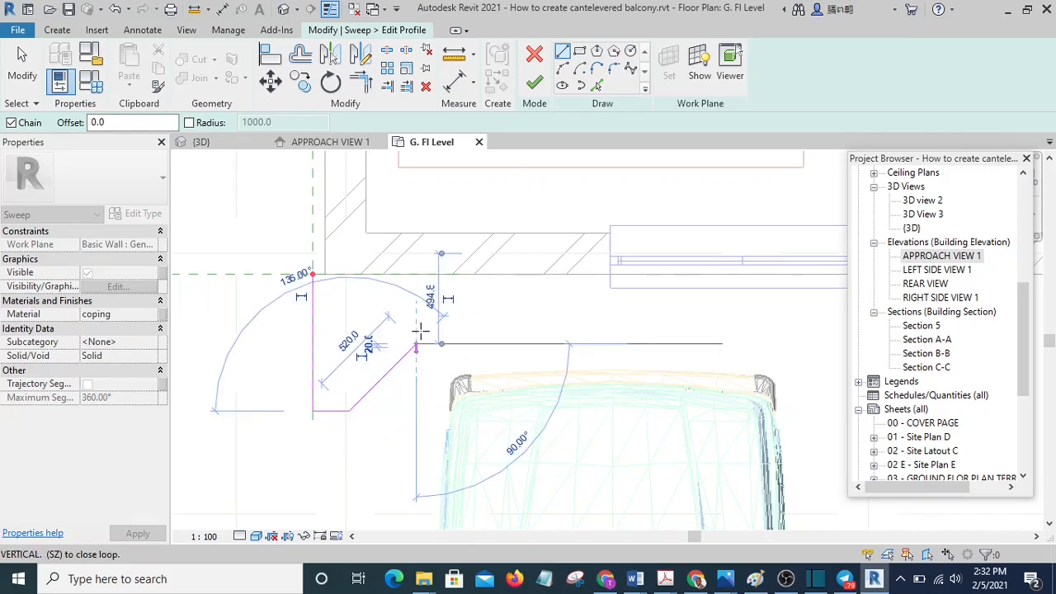
{"action": "left_click", "coordinate": [416, 274]}
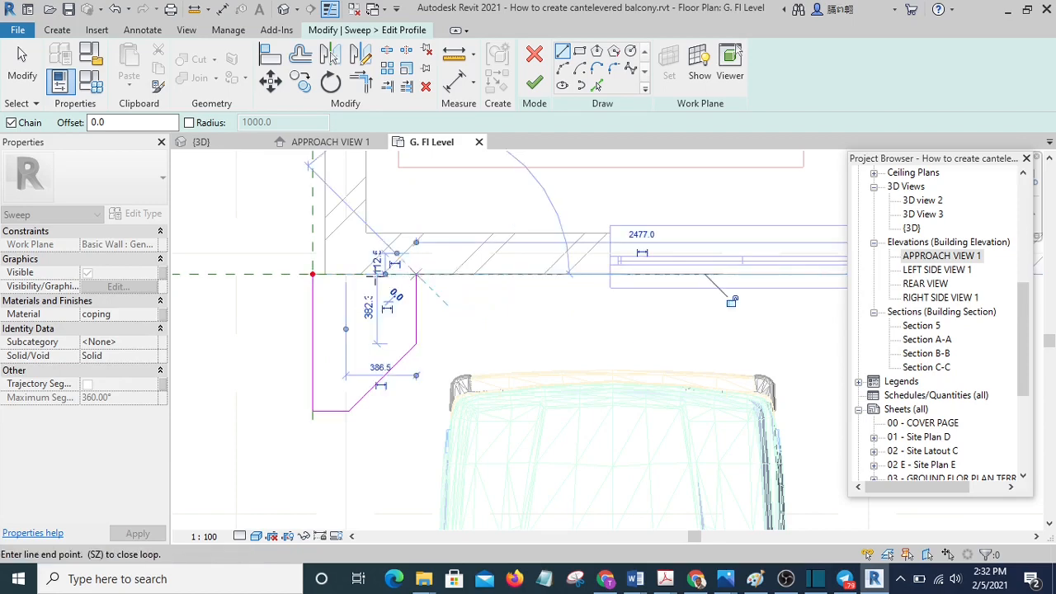
{"action": "left_click", "coordinate": [313, 274]}
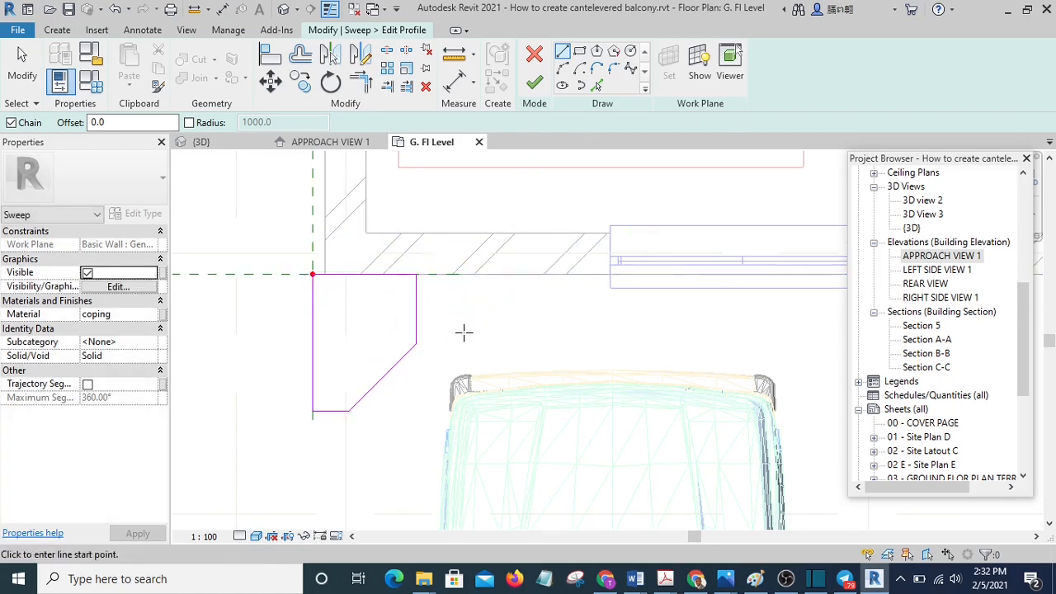
{"action": "key", "text": "Escape"}
Step: Check the closed profile, then finish both the profile sketch and the sweep
{"action": "scroll", "coordinate": [417, 308], "scroll_direction": "up", "scroll_amount": 3}
{"action": "scroll", "coordinate": [466, 262], "scroll_direction": "down", "scroll_amount": 1}
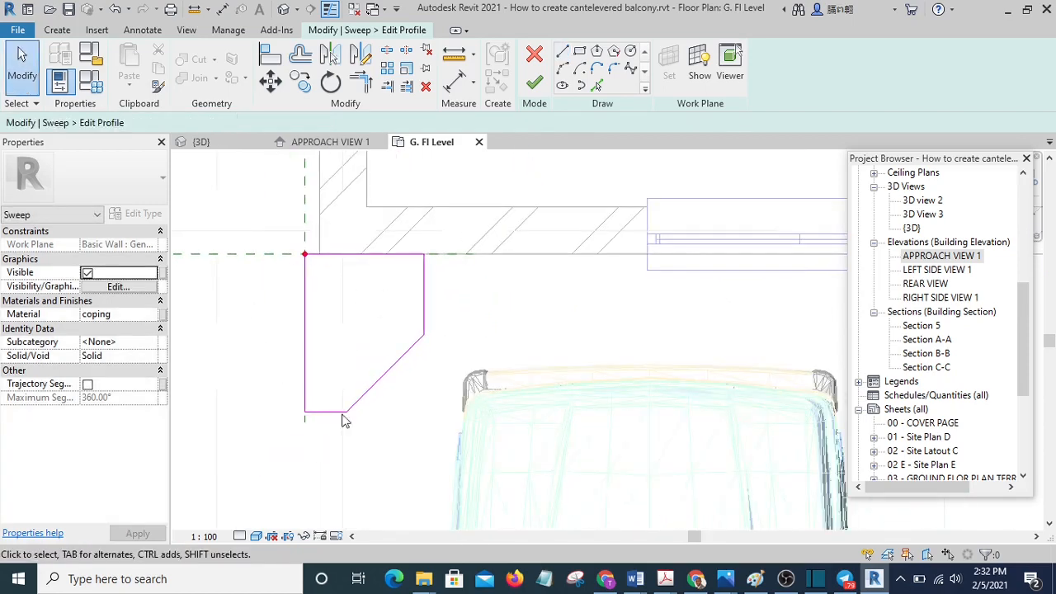
{"action": "left_click", "coordinate": [534, 82]}
{"action": "left_click", "coordinate": [534, 82]}
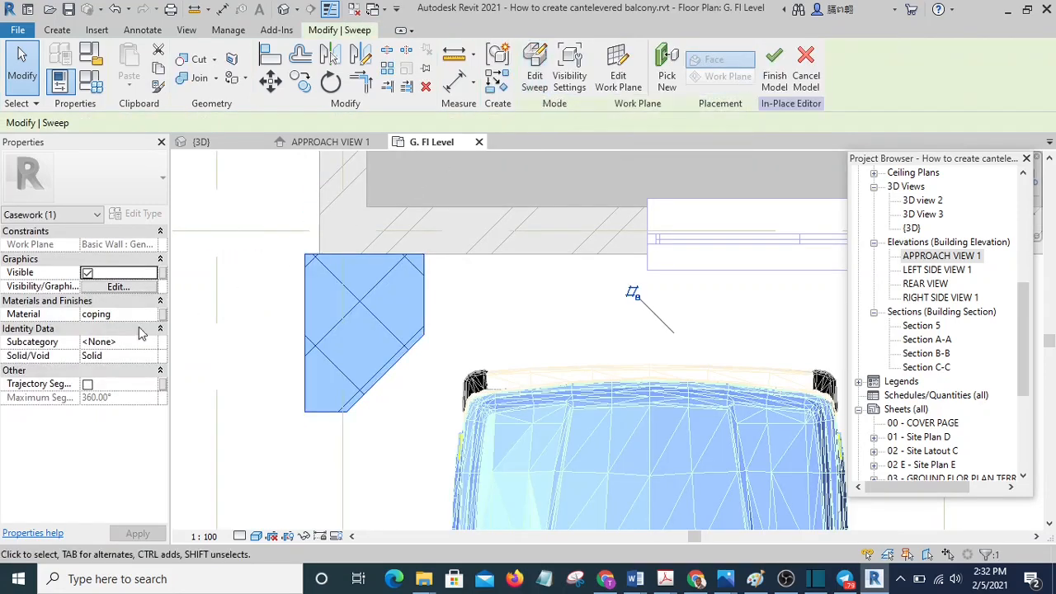
Step: Assign the BALC HAND RAIL BEAM material to the sweep and finish the in-place model
{"action": "left_click", "coordinate": [152, 315]}
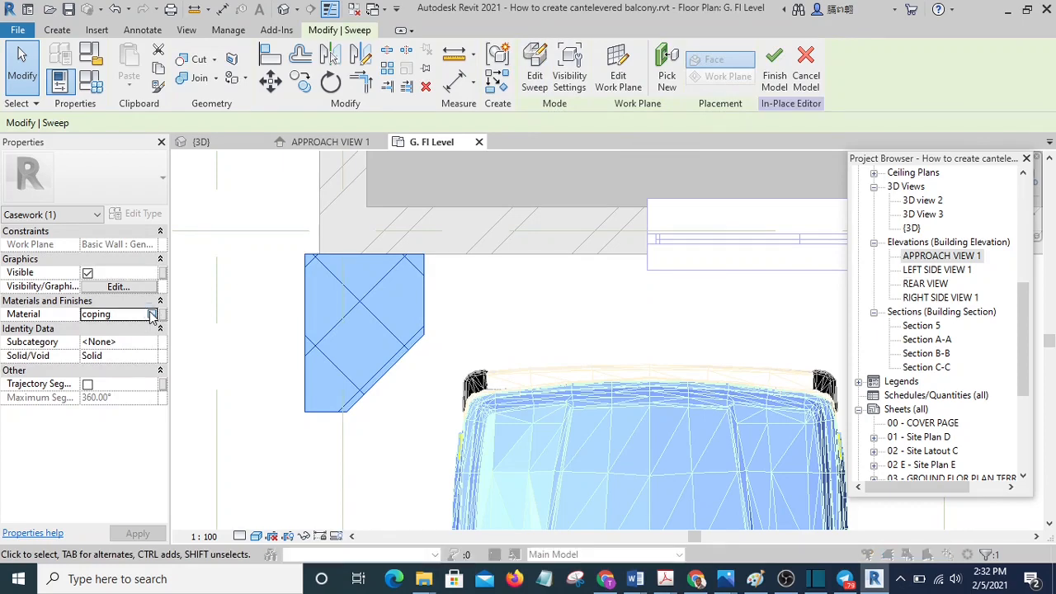
{"action": "left_click", "coordinate": [152, 315]}
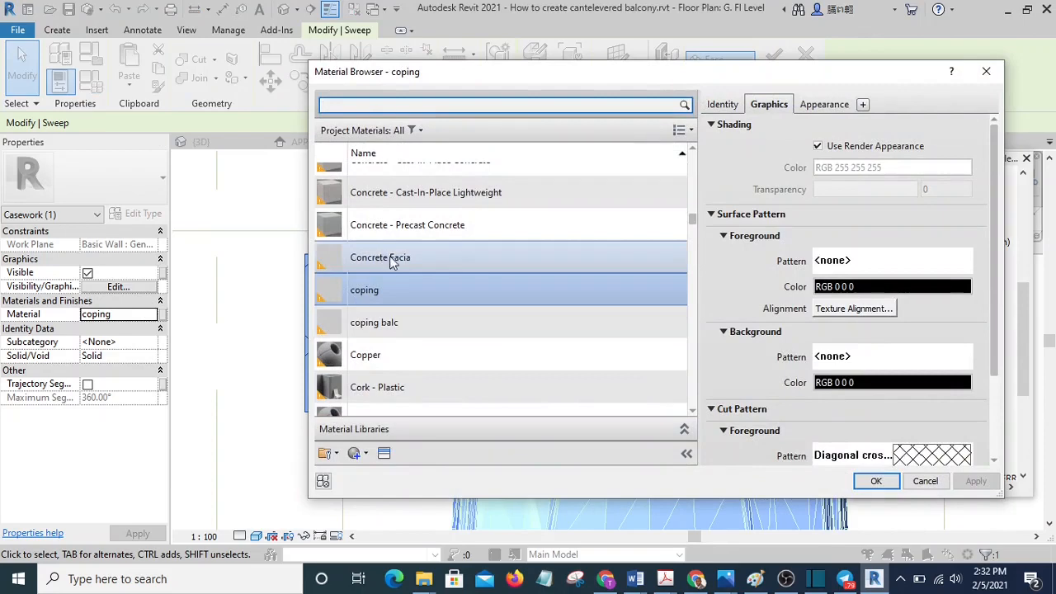
{"action": "scroll", "coordinate": [408, 227], "scroll_direction": "up", "scroll_amount": 15}
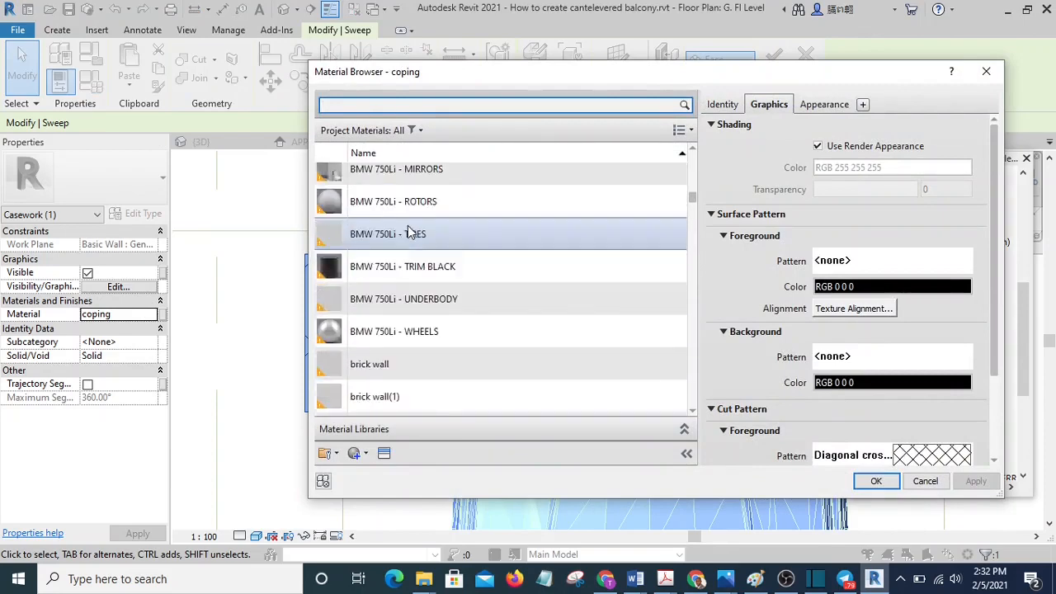
{"action": "scroll", "coordinate": [391, 246], "scroll_direction": "up", "scroll_amount": 3}
{"action": "scroll", "coordinate": [400, 265], "scroll_direction": "down", "scroll_amount": 4}
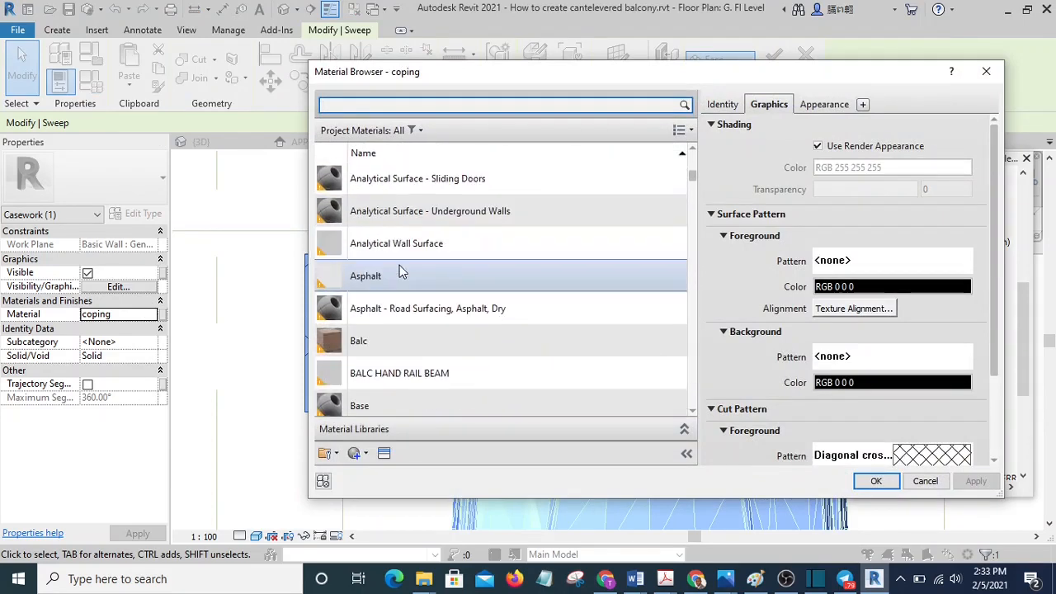
{"action": "scroll", "coordinate": [381, 231], "scroll_direction": "up", "scroll_amount": 1}
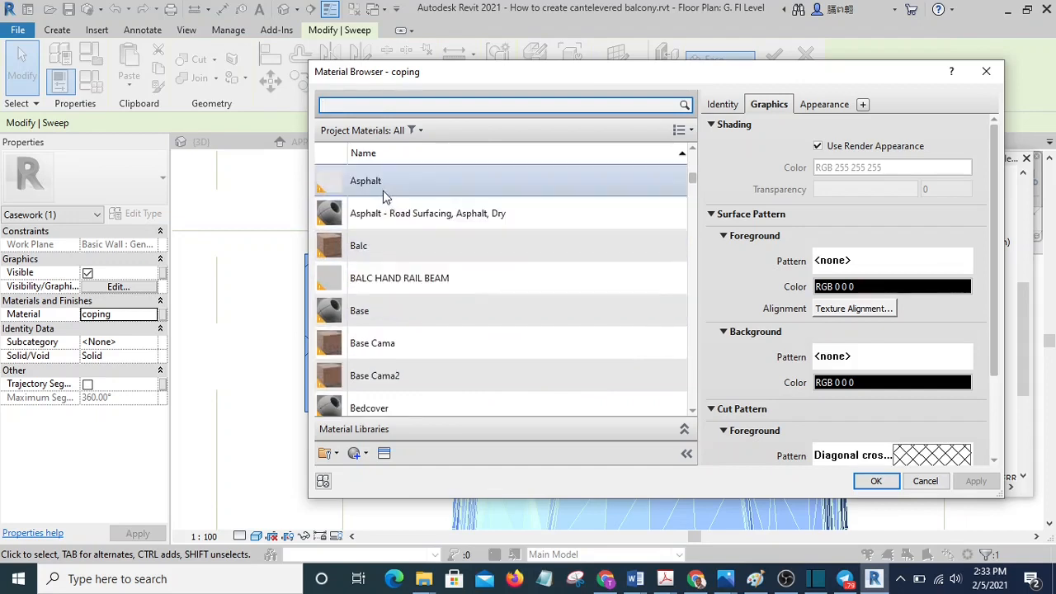
{"action": "left_click", "coordinate": [385, 245]}
{"action": "scroll", "coordinate": [363, 297], "scroll_direction": "down", "scroll_amount": 1}
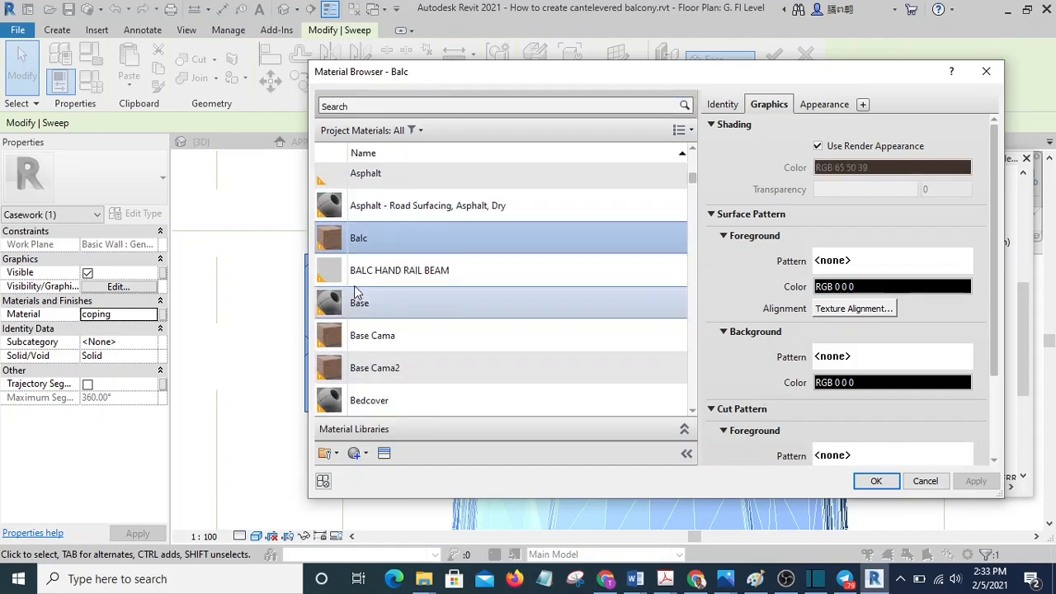
{"action": "left_click", "coordinate": [377, 270]}
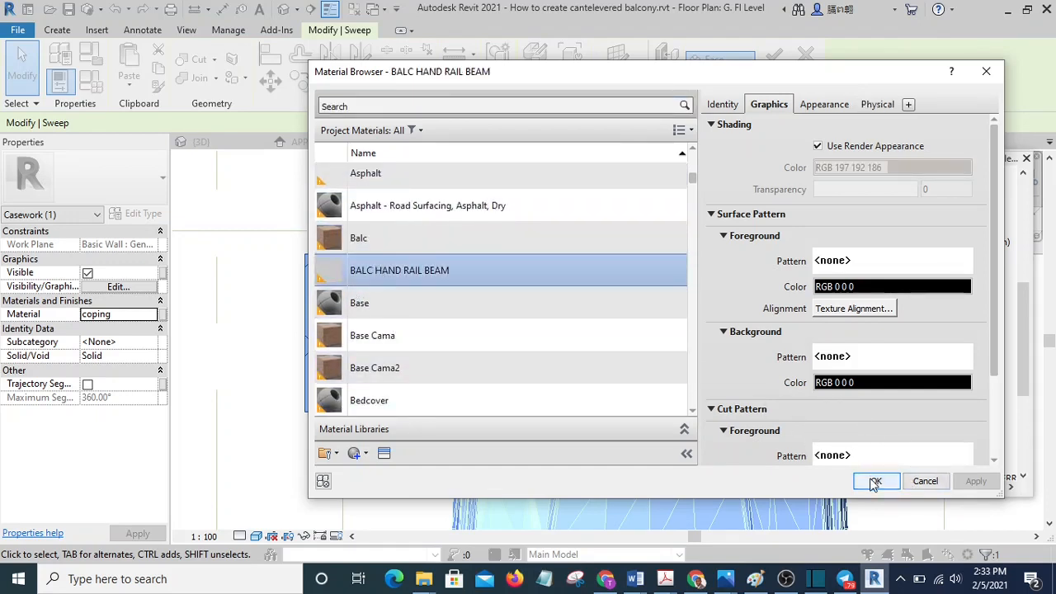
{"action": "left_click", "coordinate": [873, 482]}
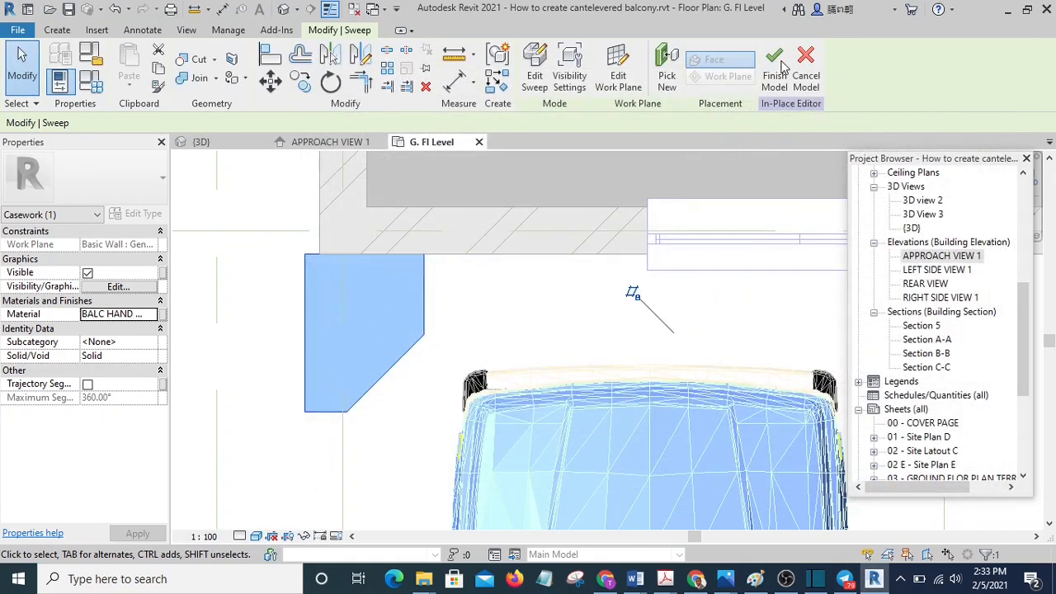
{"action": "left_click", "coordinate": [774, 74]}
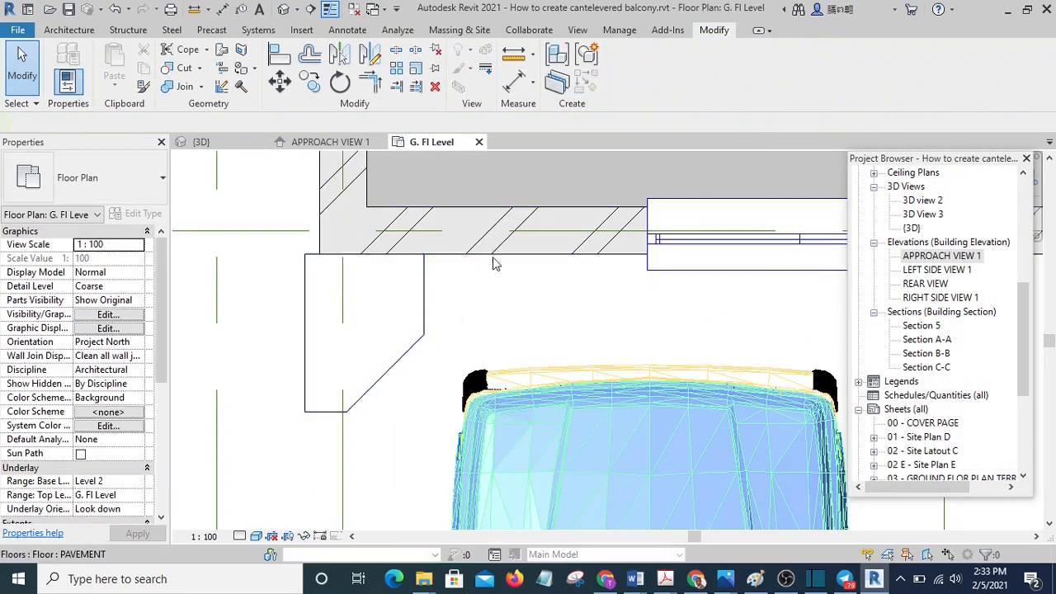
Step: Open the 3D view and examine the frame's shape and its fit against the front facade from several angles
{"action": "left_click", "coordinate": [283, 9]}
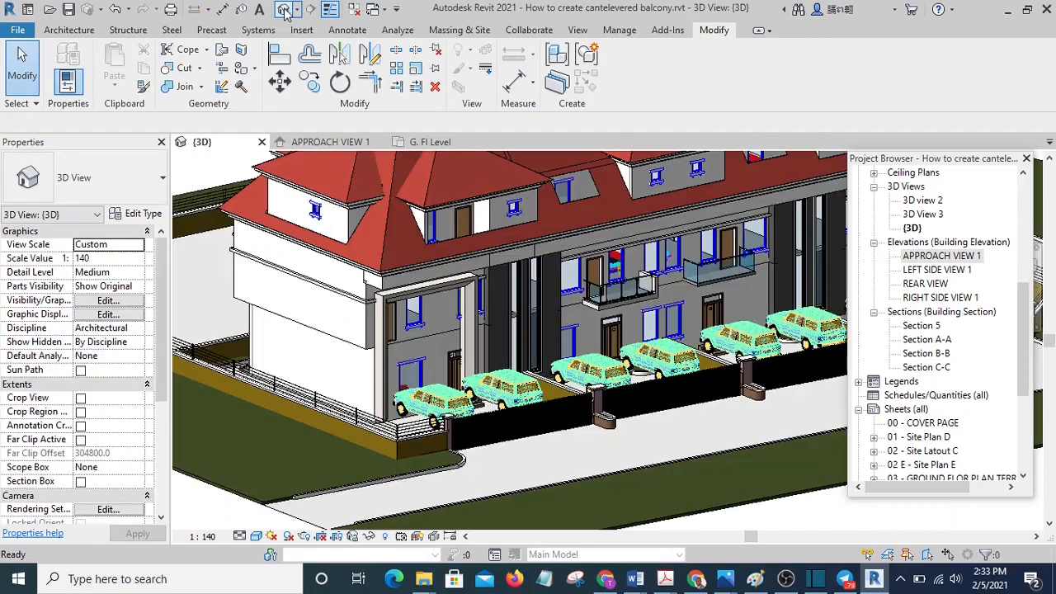
{"action": "scroll", "coordinate": [435, 314], "scroll_direction": "up", "scroll_amount": 5}
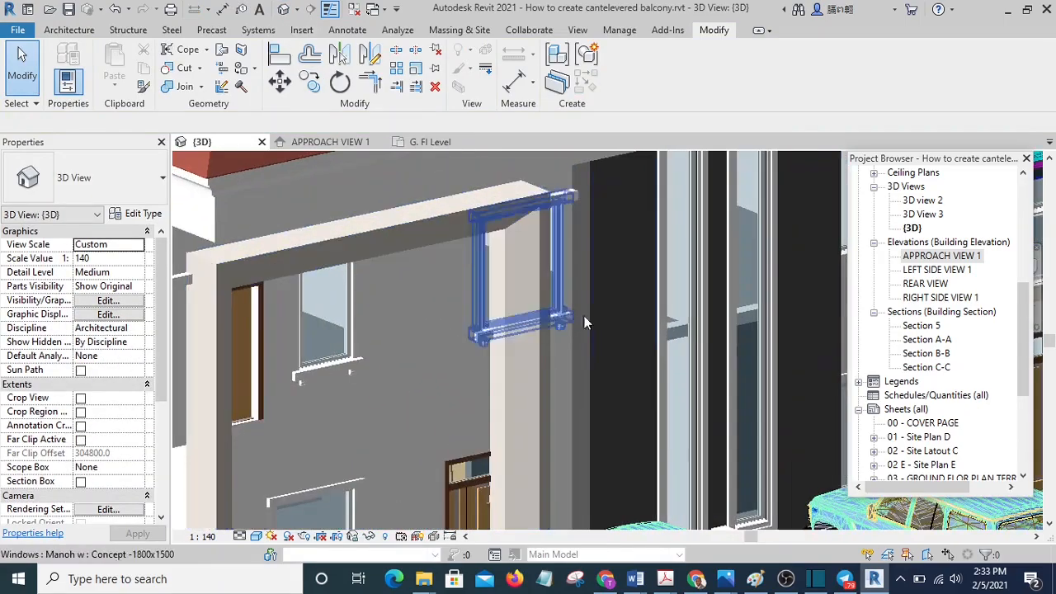
{"action": "scroll", "coordinate": [736, 266], "scroll_direction": "down", "scroll_amount": 2}
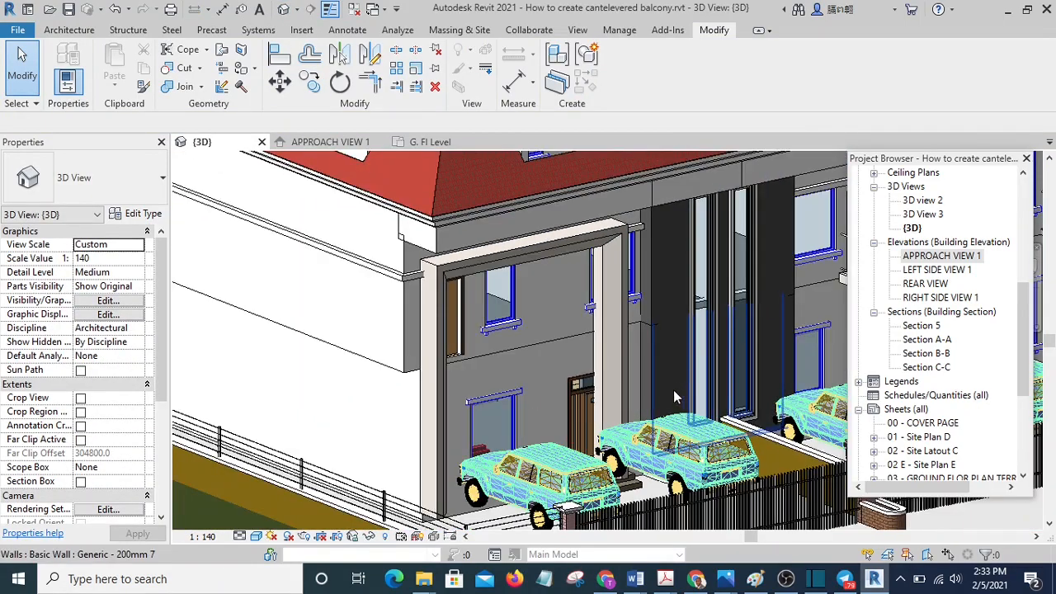
{"action": "middle_click_drag", "start_coordinate": [674, 395], "coordinate": [562, 380], "text": "shift"}
{"action": "scroll", "coordinate": [410, 313], "scroll_direction": "up", "scroll_amount": 4}
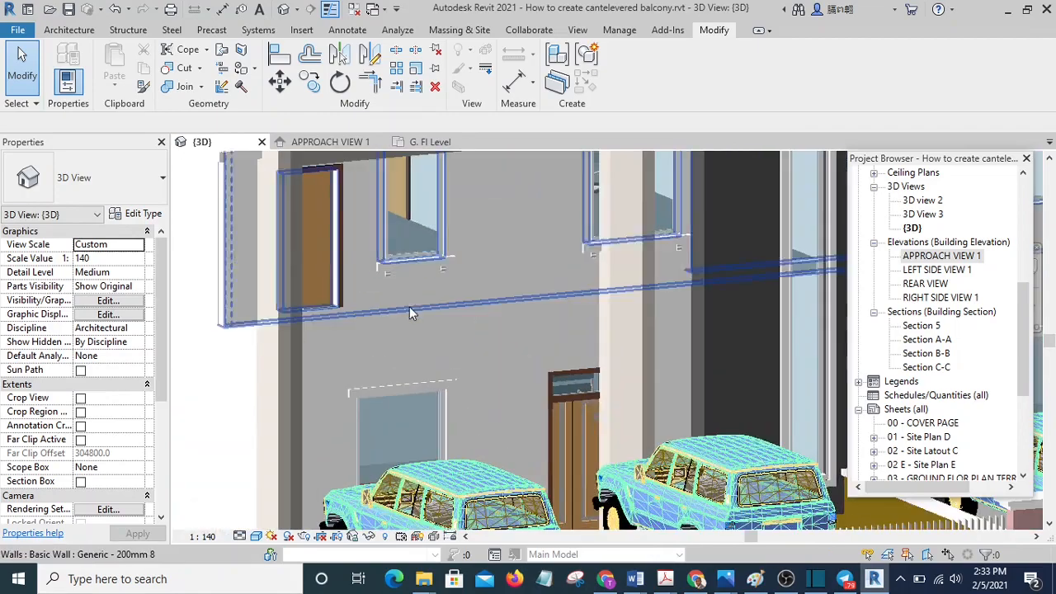
{"action": "middle_click_drag", "start_coordinate": [410, 306], "coordinate": [487, 367], "text": "shift"}
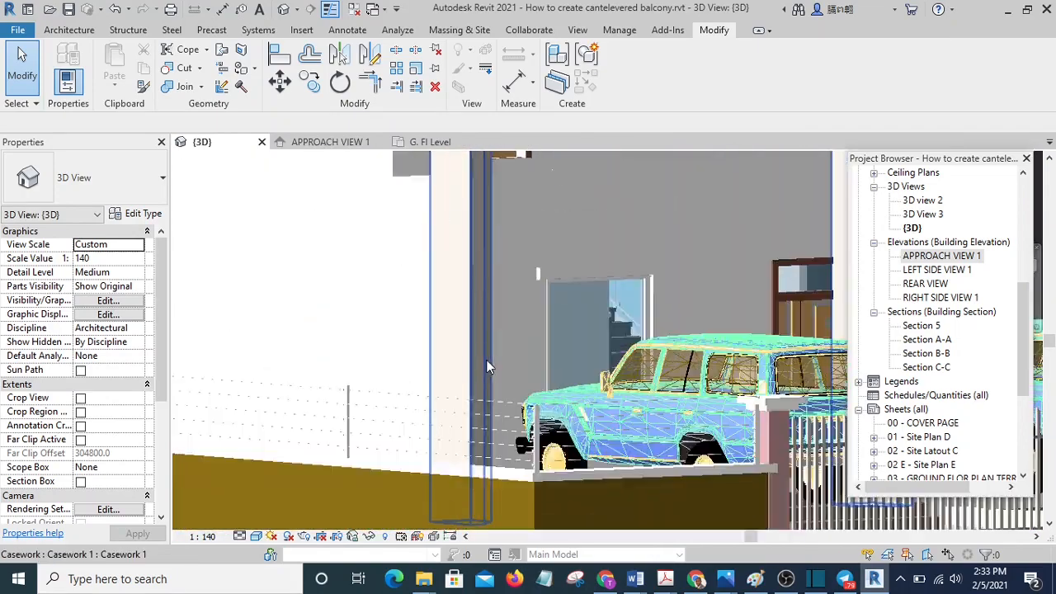
{"action": "scroll", "coordinate": [487, 367], "scroll_direction": "down", "scroll_amount": 1}
{"action": "middle_click_drag", "start_coordinate": [595, 308], "coordinate": [706, 293], "text": "shift"}
{"action": "scroll", "coordinate": [573, 371], "scroll_direction": "down", "scroll_amount": 2}
{"action": "scroll", "coordinate": [707, 295], "scroll_direction": "up", "scroll_amount": 4}
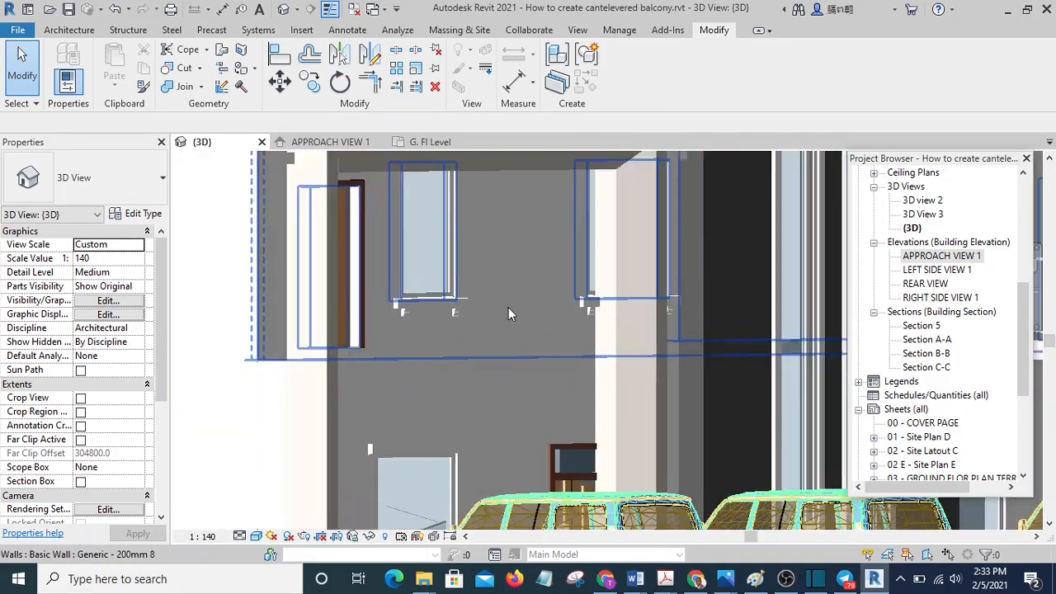
{"action": "scroll", "coordinate": [577, 326], "scroll_direction": "down", "scroll_amount": 3}
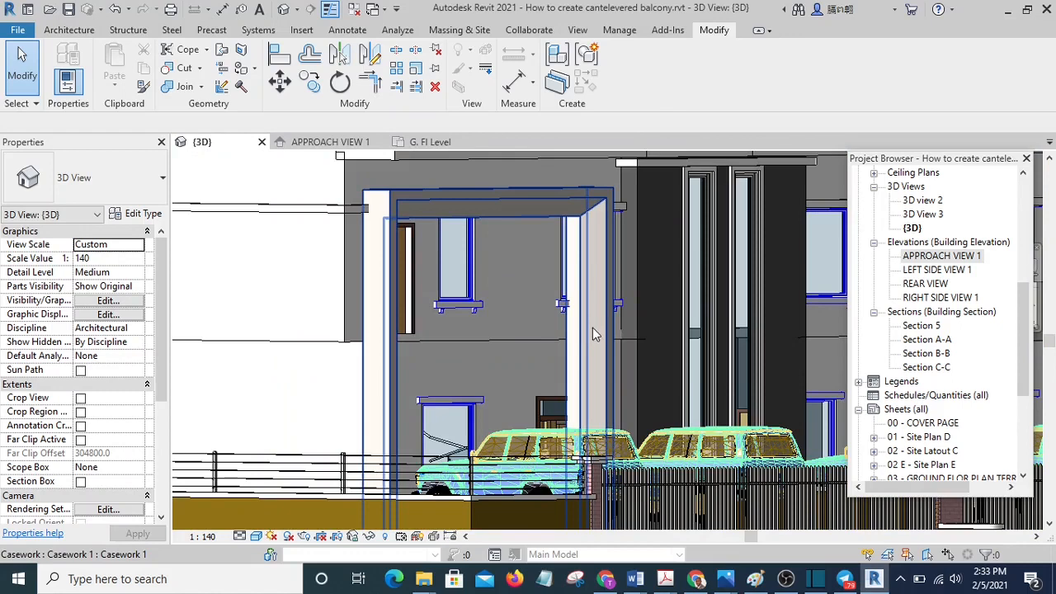
Step: Reopen the front frame for in-place editing and open its sweep's profile sketch
{"action": "left_click", "coordinate": [597, 324]}
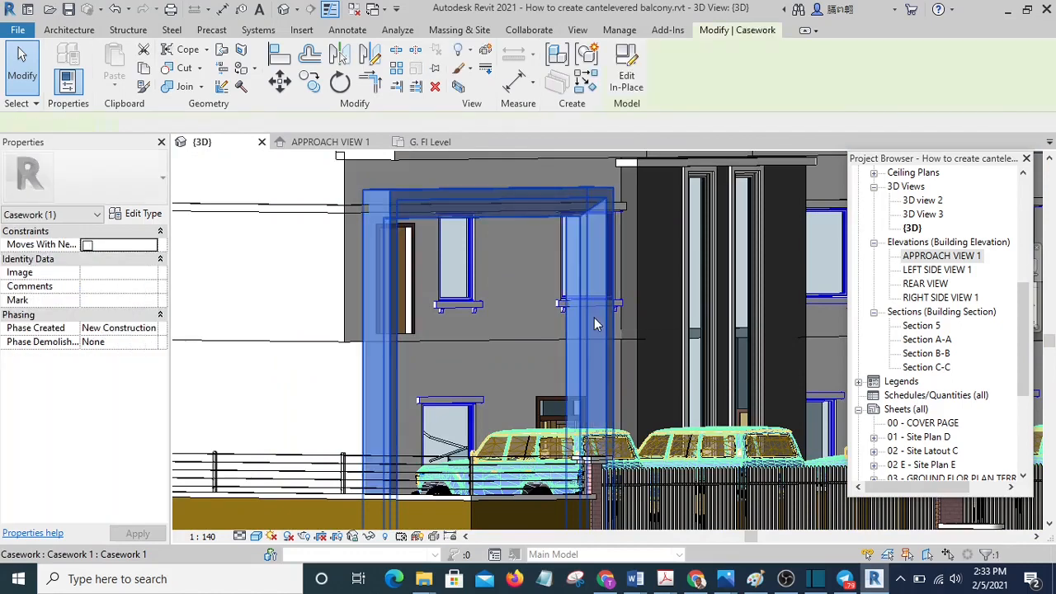
{"action": "left_click", "coordinate": [628, 80]}
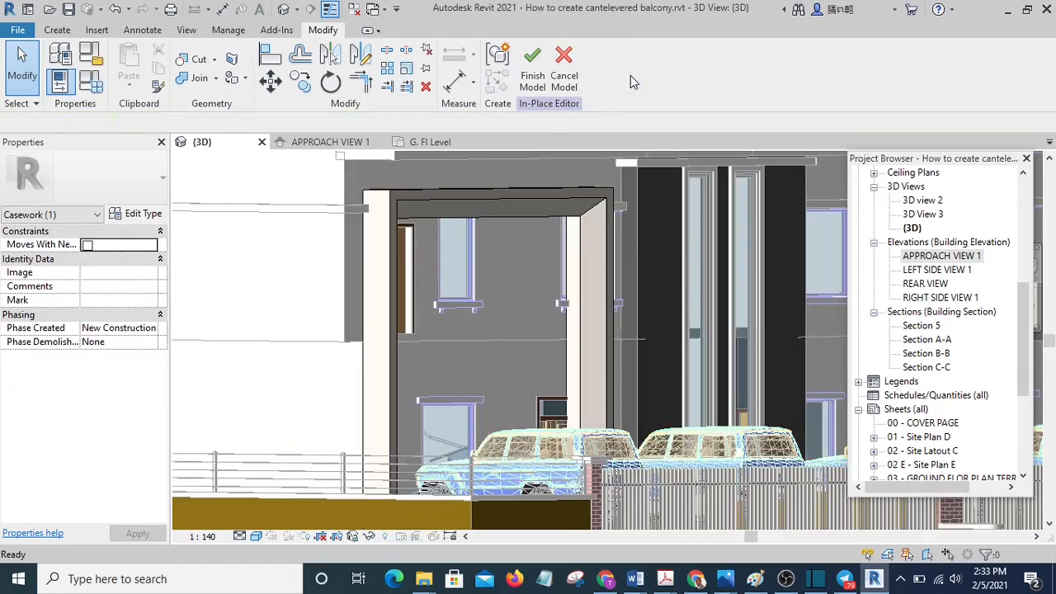
{"action": "left_click", "coordinate": [588, 272]}
{"action": "scroll", "coordinate": [588, 273], "scroll_direction": "down", "scroll_amount": 3}
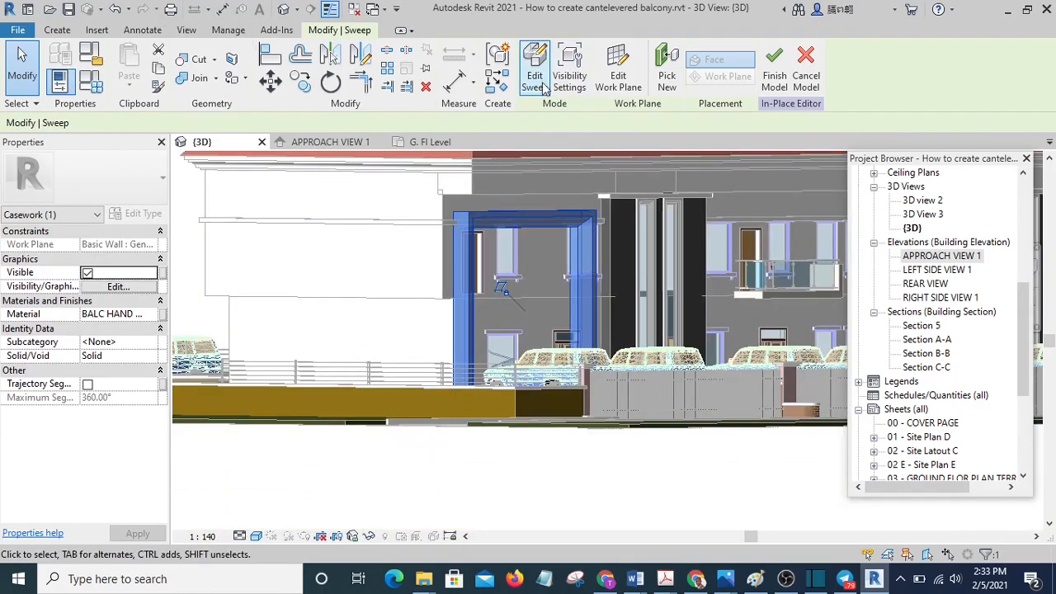
{"action": "left_click", "coordinate": [535, 80]}
{"action": "scroll", "coordinate": [458, 318], "scroll_direction": "up", "scroll_amount": 4}
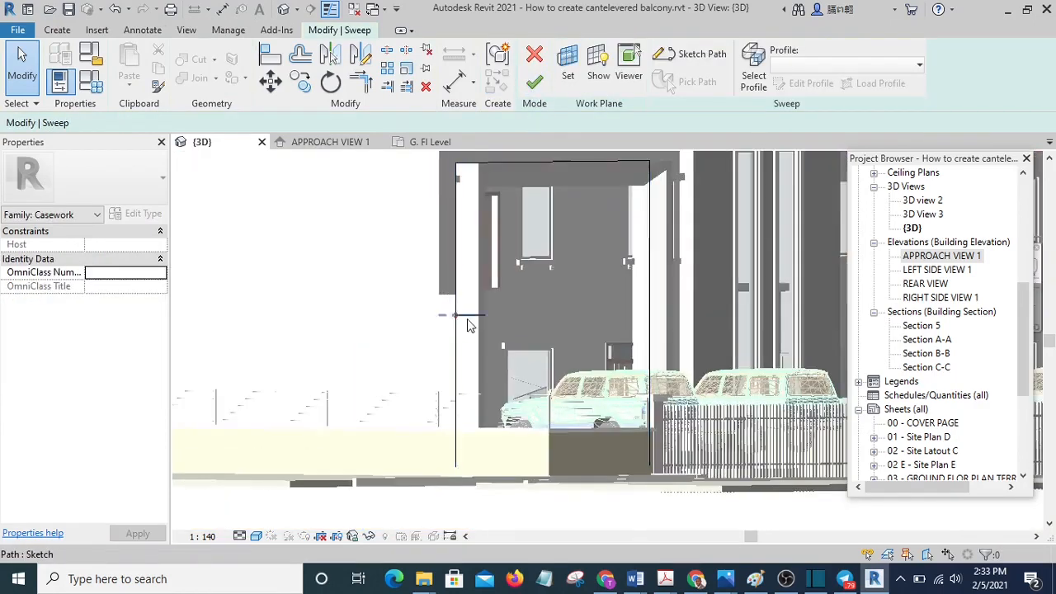
{"action": "left_click", "coordinate": [465, 311]}
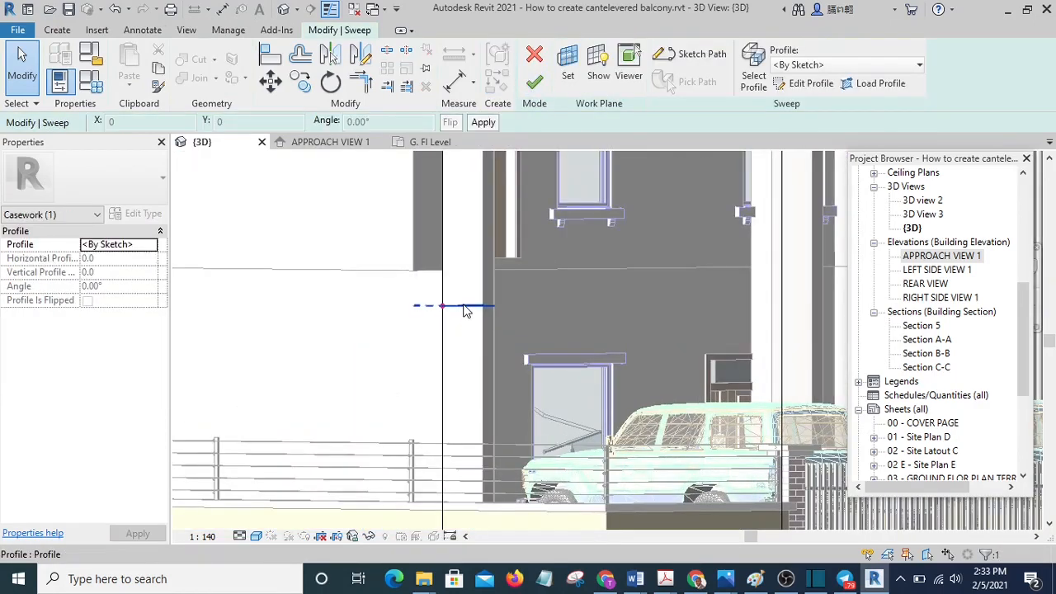
{"action": "left_click", "coordinate": [805, 85]}
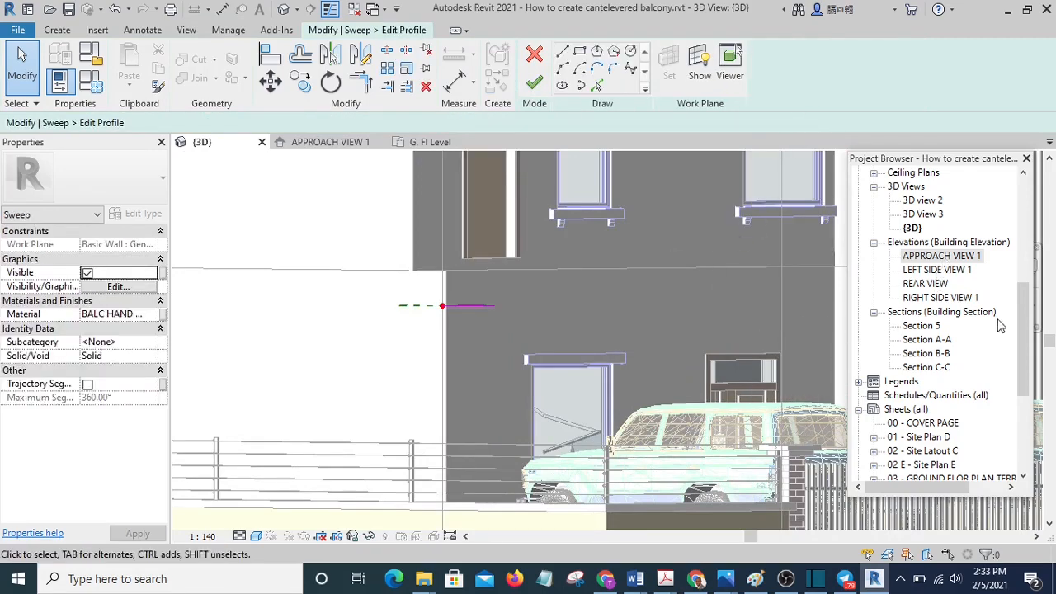
Step: Open the GROUND FLOOR PLAN TERRACE floor plan and locate the profile sketch at the front corner of the house
{"action": "left_click_drag", "start_coordinate": [1024, 330], "coordinate": [1023, 210]}
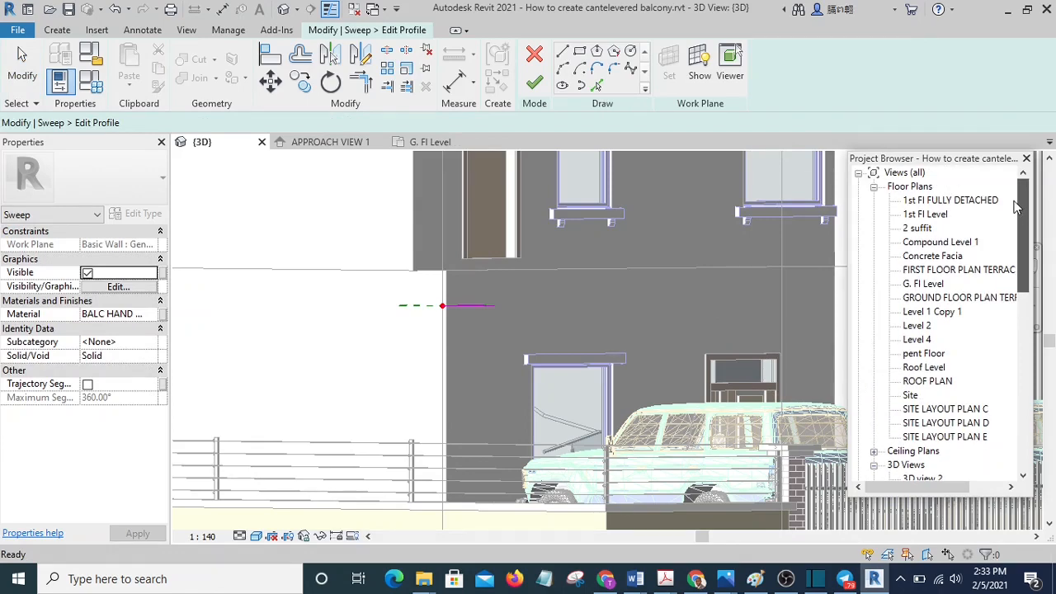
{"action": "left_click", "coordinate": [966, 300]}
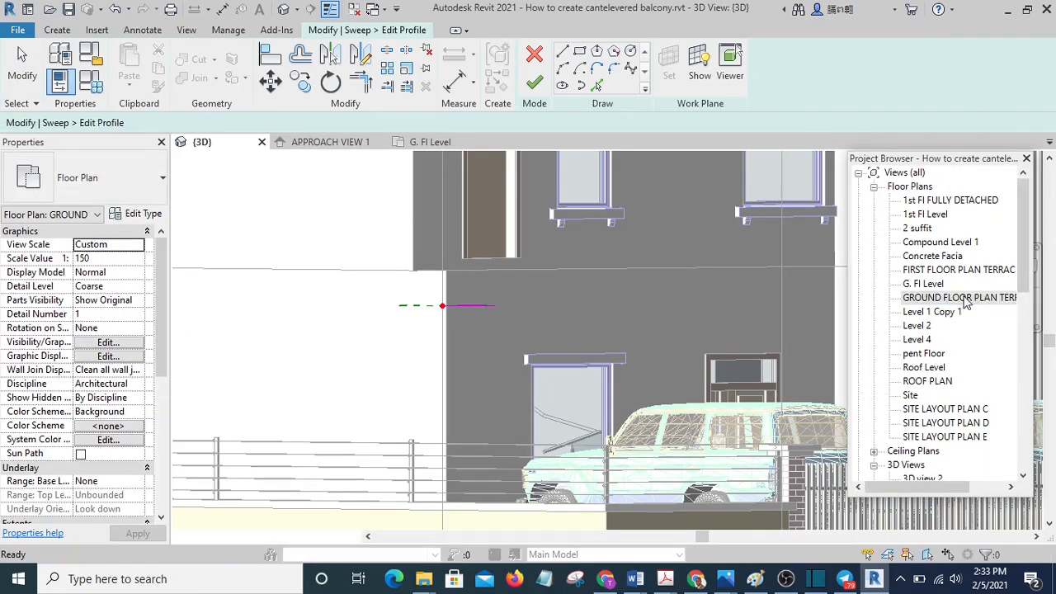
{"action": "double_click", "coordinate": [960, 301]}
{"action": "middle_click_drag", "start_coordinate": [743, 382], "coordinate": [452, 521]}
{"action": "scroll", "coordinate": [463, 429], "scroll_direction": "up", "scroll_amount": 6}
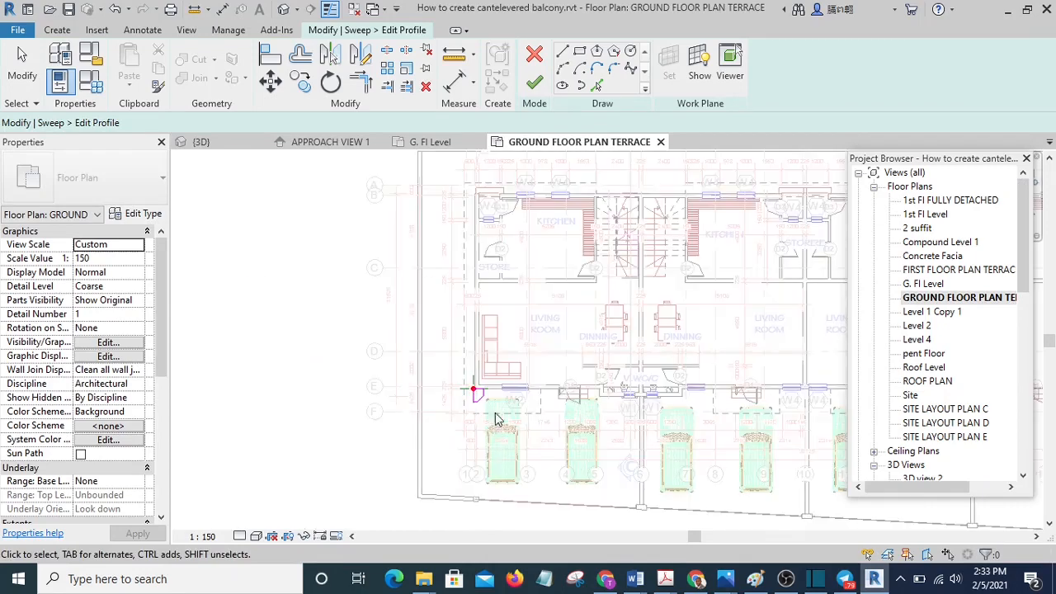
{"action": "left_click", "coordinate": [461, 349]}
{"action": "scroll", "coordinate": [461, 349], "scroll_direction": "up", "scroll_amount": 2}
{"action": "middle_click_drag", "start_coordinate": [461, 350], "coordinate": [439, 464]}
{"action": "scroll", "coordinate": [437, 361], "scroll_direction": "up", "scroll_amount": 5}
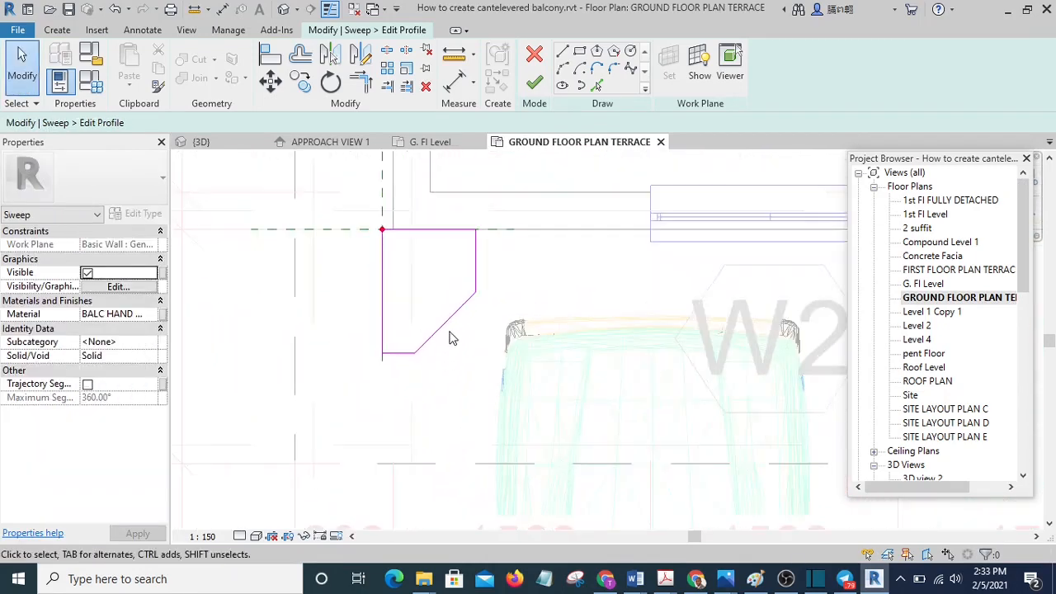
{"action": "scroll", "coordinate": [423, 301], "scroll_direction": "down", "scroll_amount": 2}
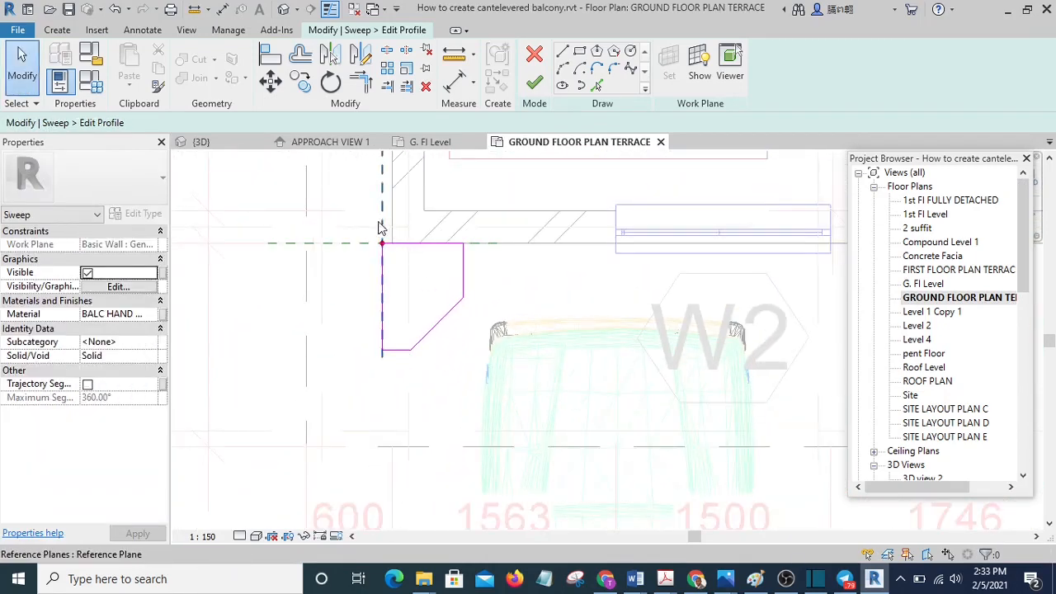
Step: Try to move the whole profile sketch sideways so its outer edge lines up with the side wall's face
{"action": "left_click_drag", "start_coordinate": [474, 312], "coordinate": [538, 416]}
{"action": "scroll", "coordinate": [371, 254], "scroll_direction": "up", "scroll_amount": 3}
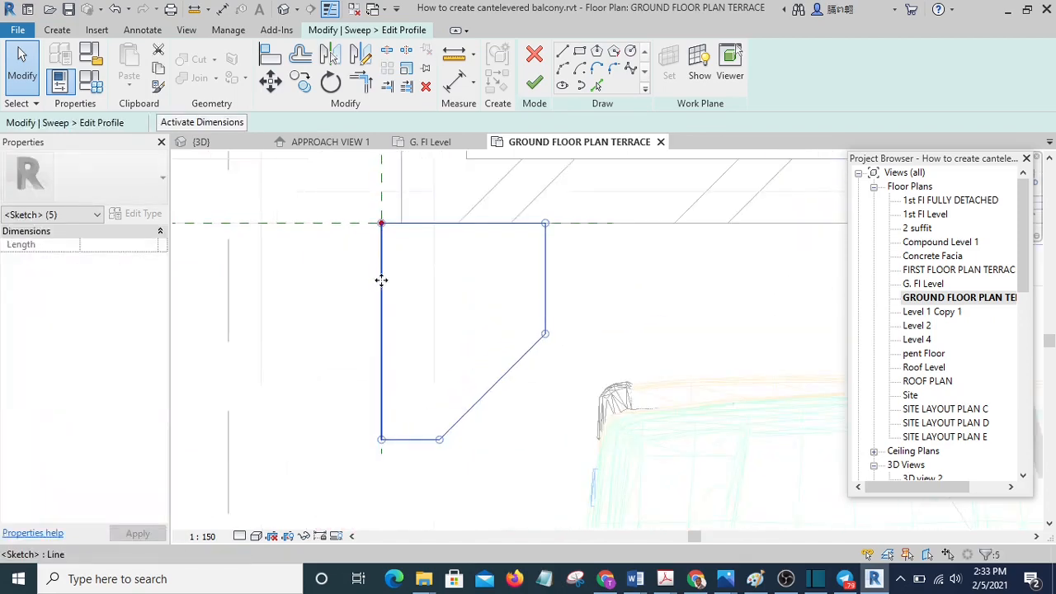
{"action": "left_click_drag", "start_coordinate": [417, 284], "coordinate": [401, 283]}
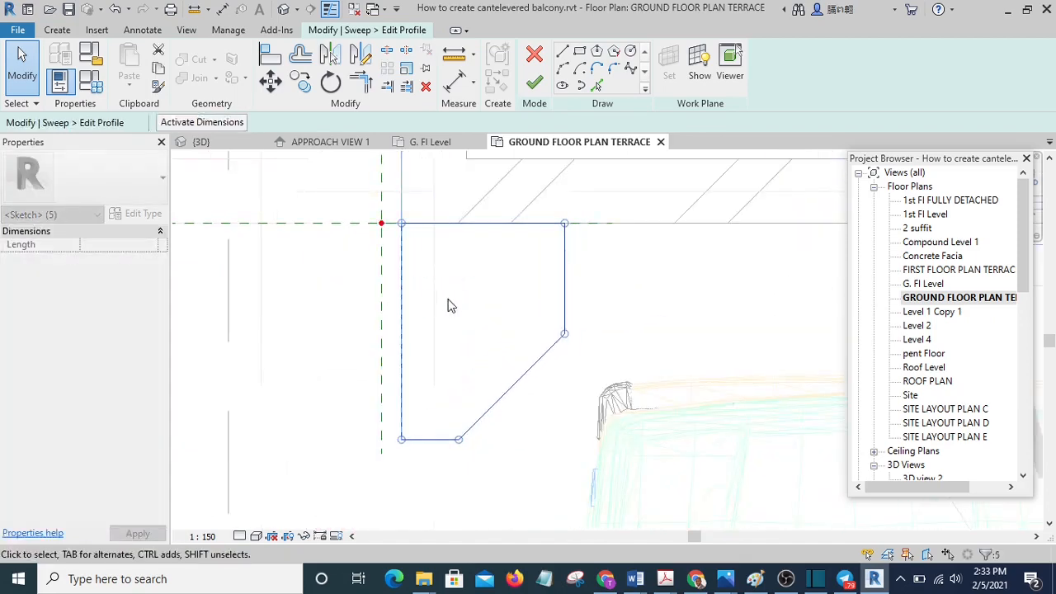
{"action": "left_click", "coordinate": [448, 305]}
{"action": "scroll", "coordinate": [385, 283], "scroll_direction": "down", "scroll_amount": 2}
{"action": "scroll", "coordinate": [385, 287], "scroll_direction": "down", "scroll_amount": 1}
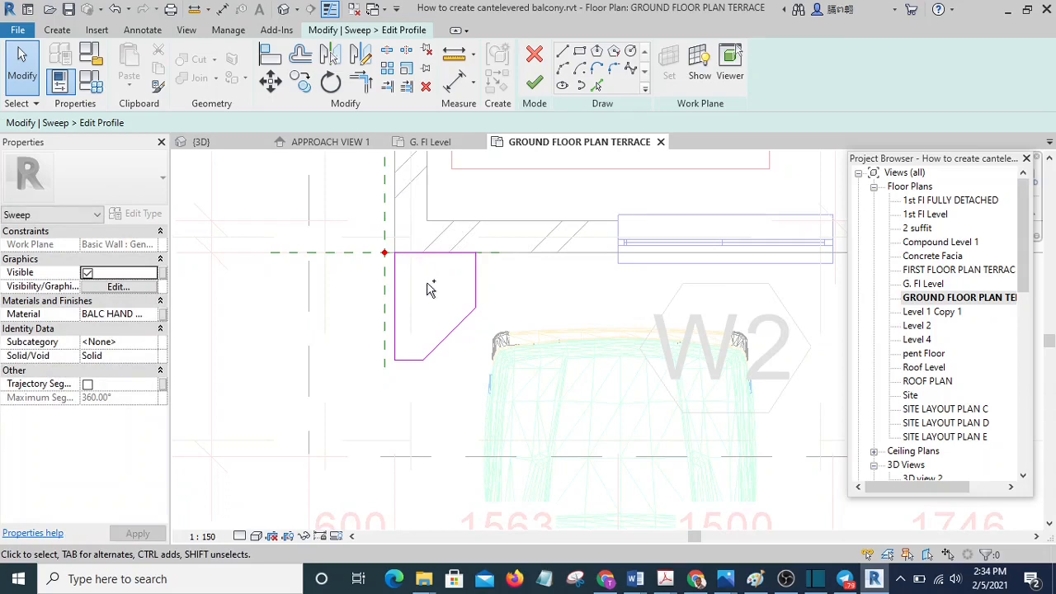
{"action": "scroll", "coordinate": [430, 288], "scroll_direction": "up", "scroll_amount": 2}
{"action": "scroll", "coordinate": [432, 304], "scroll_direction": "down", "scroll_amount": 1}
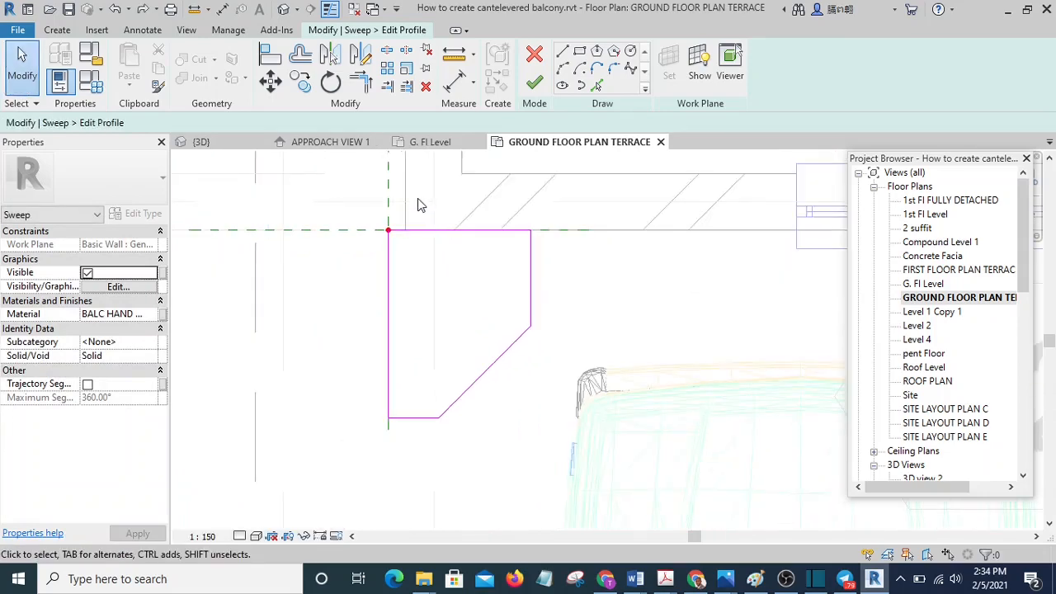
Step: Widen the profile by moving its inner side edge to about 640 mm from the nearby grid line, and shift the diagonal edge outward
{"action": "mouse_move", "coordinate": [536, 298]}
{"action": "left_mouse_down"}
{"action": "mouse_move", "coordinate": [529, 290]}
{"action": "mouse_move", "coordinate": [596, 287]}
{"action": "left_mouse_up"}
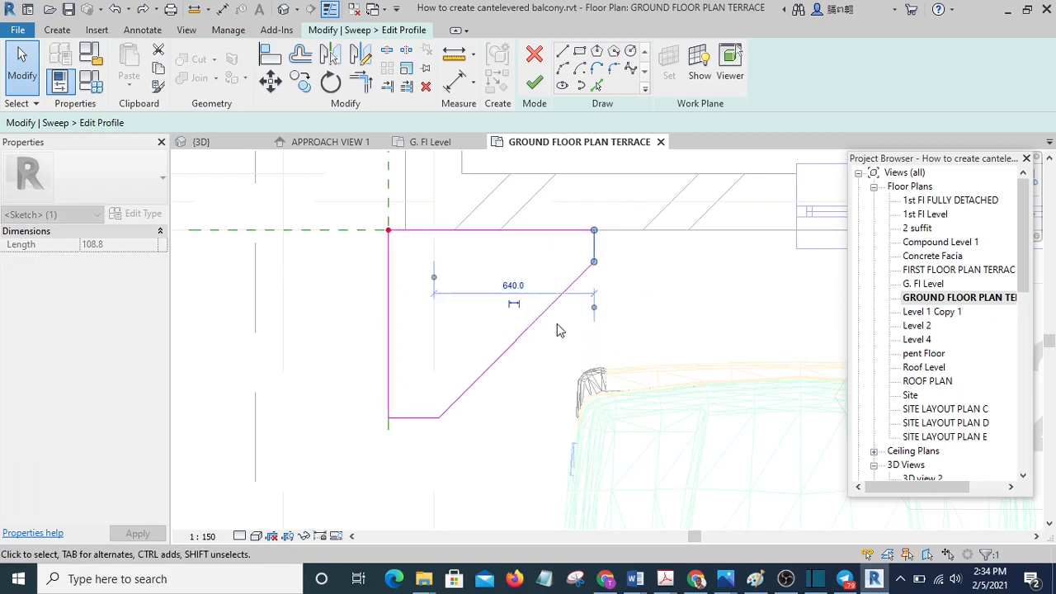
{"action": "left_click", "coordinate": [537, 321]}
{"action": "left_click_drag", "start_coordinate": [538, 321], "coordinate": [567, 331]}
{"action": "left_click", "coordinate": [649, 305]}
{"action": "scroll", "coordinate": [520, 372], "scroll_direction": "up", "scroll_amount": 2}
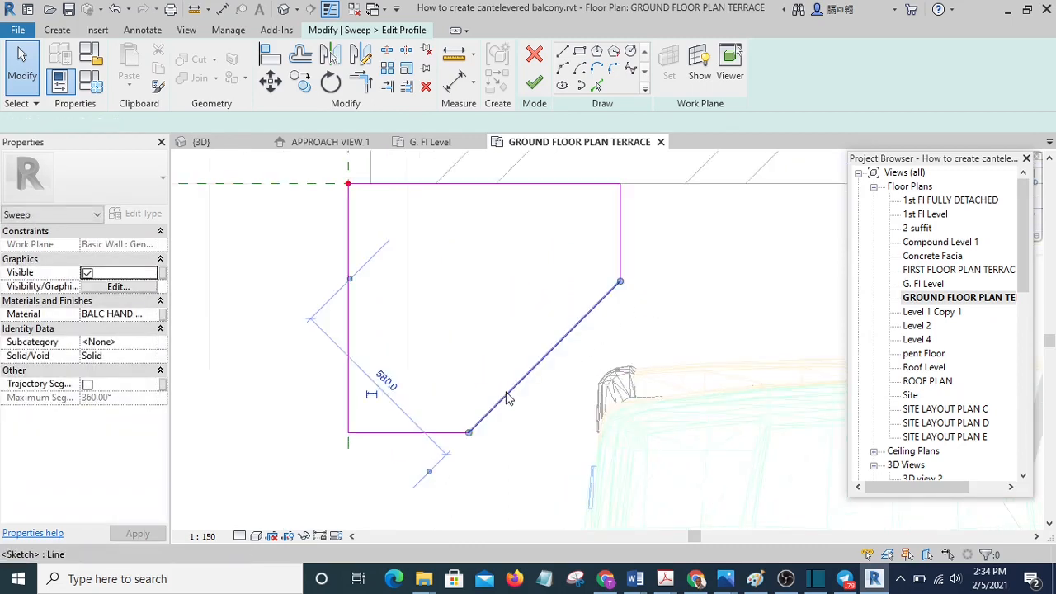
Step: Move the diagonal edge's lower end along the profile's front edge, closer to the outer corner
{"action": "left_click", "coordinate": [508, 398]}
{"action": "left_click_drag", "start_coordinate": [469, 433], "coordinate": [396, 432]}
{"action": "left_click", "coordinate": [454, 457]}
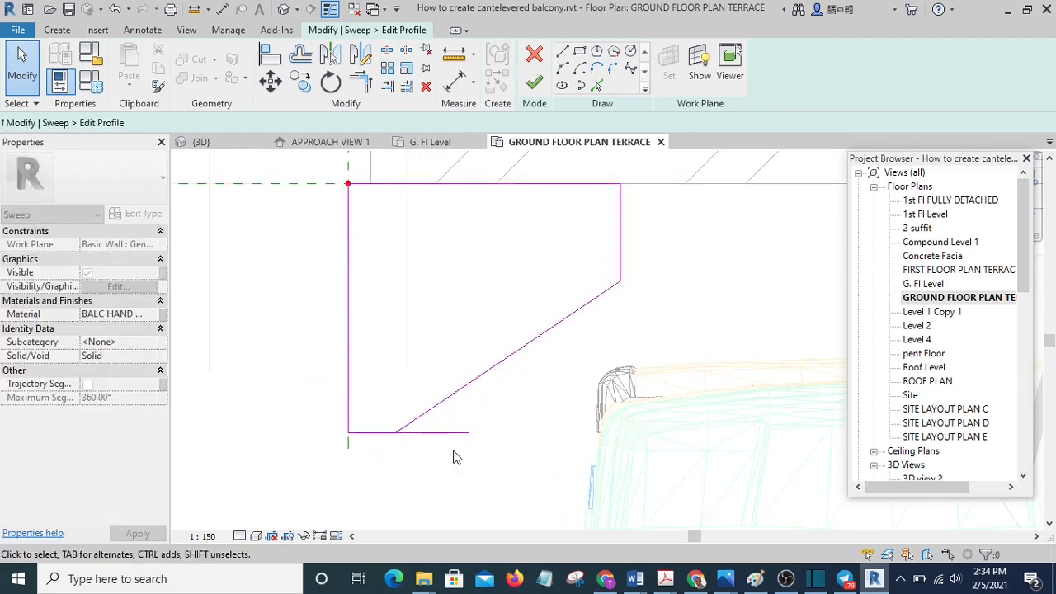
Step: Trim the profile's overhanging front edge back to the diagonal line
{"action": "scroll", "coordinate": [538, 396], "scroll_direction": "down", "scroll_amount": 1}
{"action": "middle_click_drag", "start_coordinate": [545, 399], "coordinate": [548, 426]}
{"action": "scroll", "coordinate": [547, 355], "scroll_direction": "up", "scroll_amount": 2}
{"action": "scroll", "coordinate": [547, 355], "scroll_direction": "up", "scroll_amount": 1}
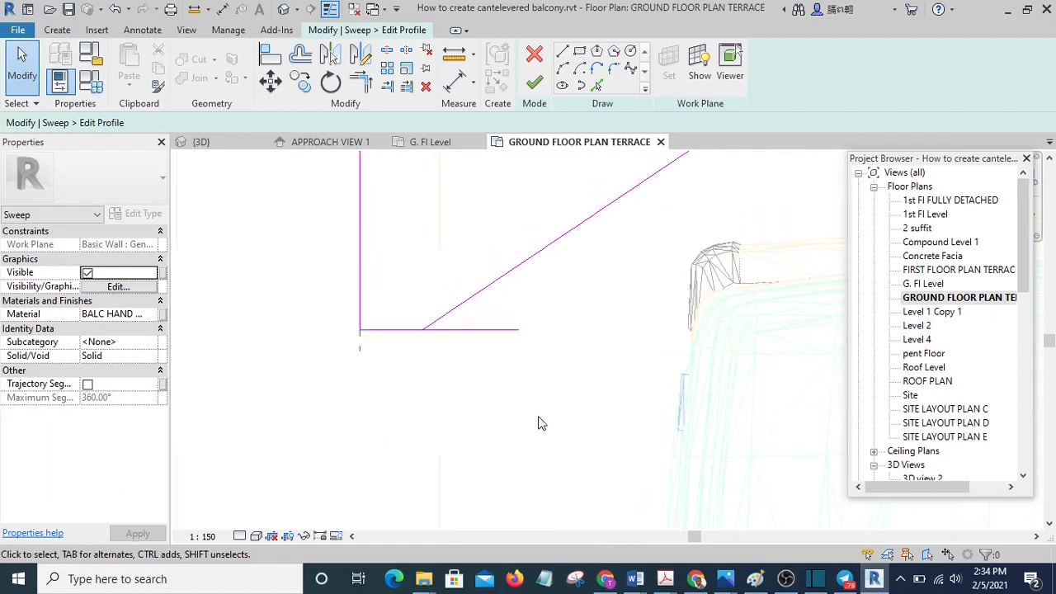
{"action": "key", "text": "t"}
{"action": "key", "text": "r"}
{"action": "scroll", "coordinate": [518, 374], "scroll_direction": "up", "scroll_amount": 1}
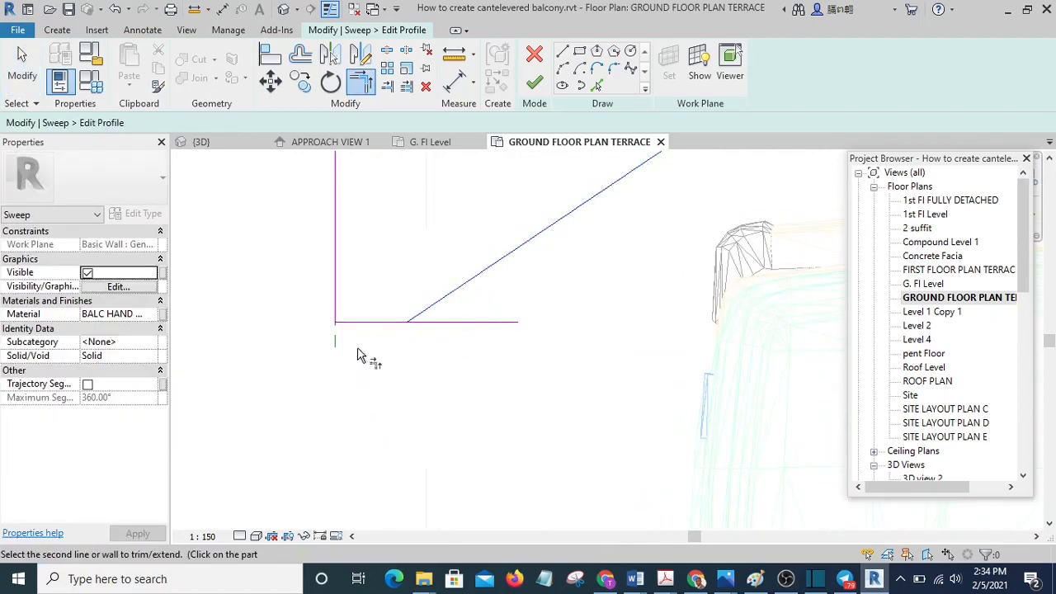
{"action": "scroll", "coordinate": [515, 344], "scroll_direction": "down", "scroll_amount": 4}
{"action": "key", "text": "Escape"}
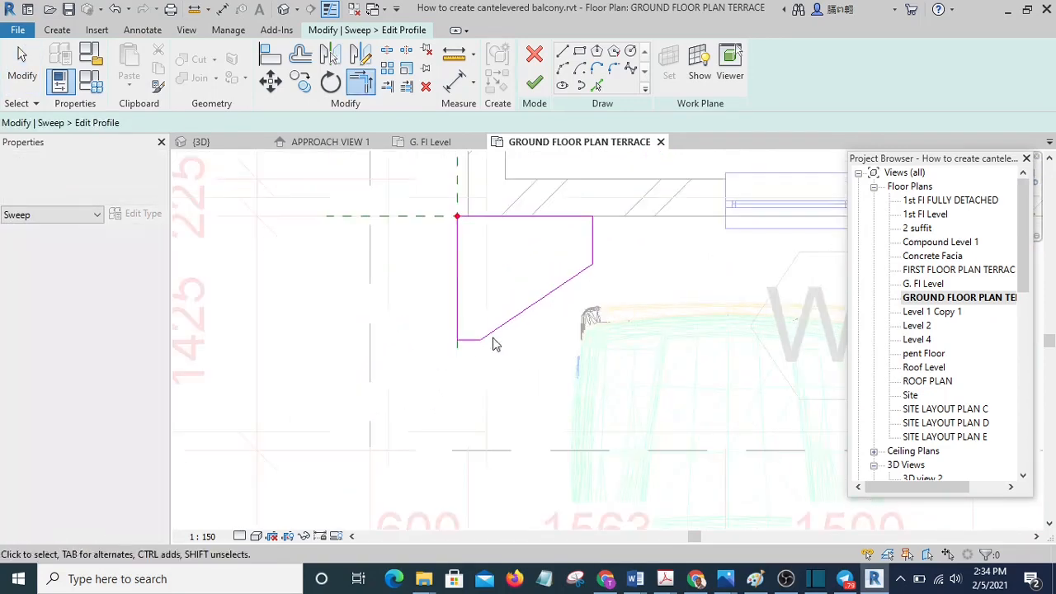
Step: Copy the profile's 750 mm outer edge line about 135 mm inward as a guide
{"action": "scroll", "coordinate": [489, 351], "scroll_direction": "up", "scroll_amount": 4}
{"action": "scroll", "coordinate": [440, 334], "scroll_direction": "up", "scroll_amount": 1}
{"action": "left_click", "coordinate": [397, 271]}
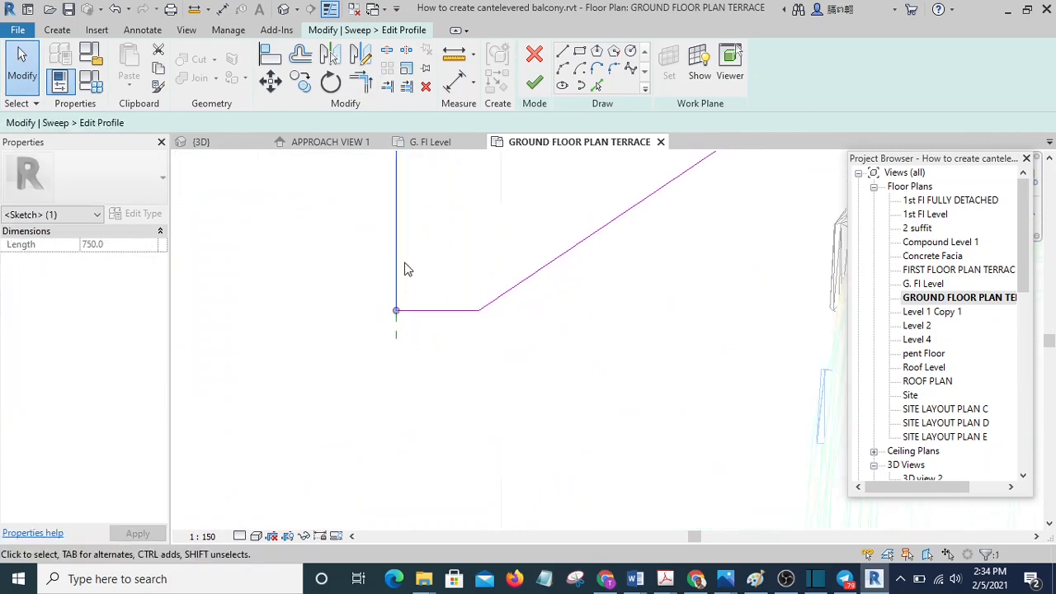
{"action": "left_click", "coordinate": [562, 380]}
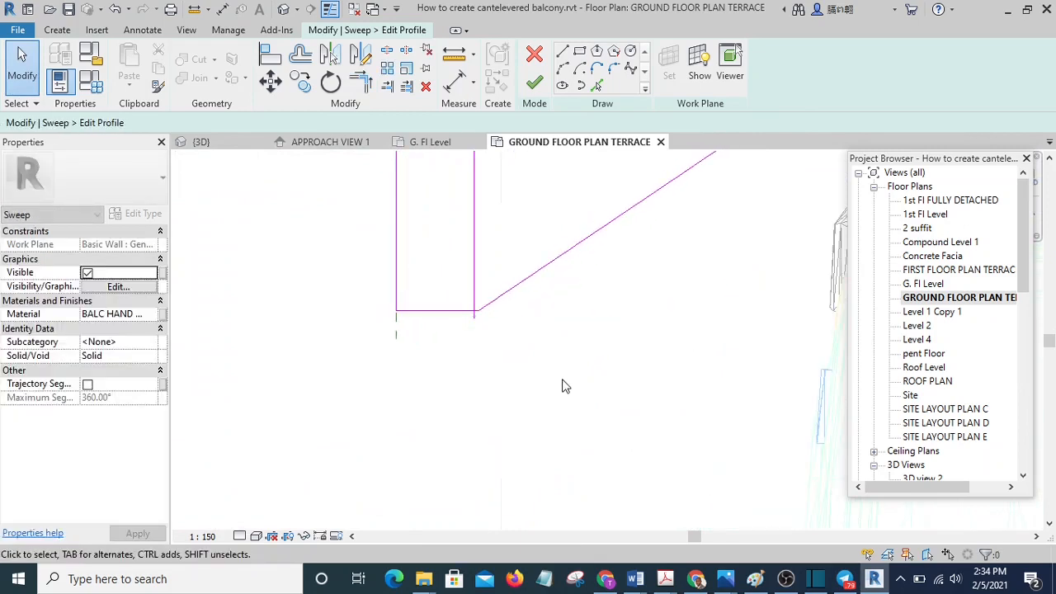
Step: Add an aligned dimension between the profile's outer edge and the copied line
{"action": "key", "text": "d"}
{"action": "key", "text": "i"}
{"action": "scroll", "coordinate": [401, 253], "scroll_direction": "up", "scroll_amount": 1}
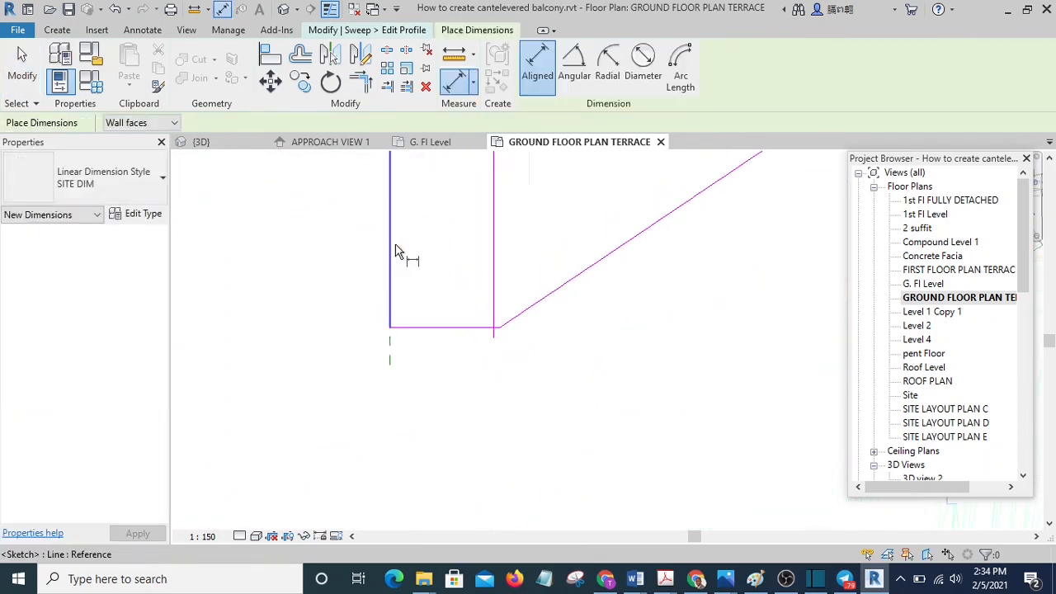
{"action": "scroll", "coordinate": [499, 297], "scroll_direction": "down", "scroll_amount": 5}
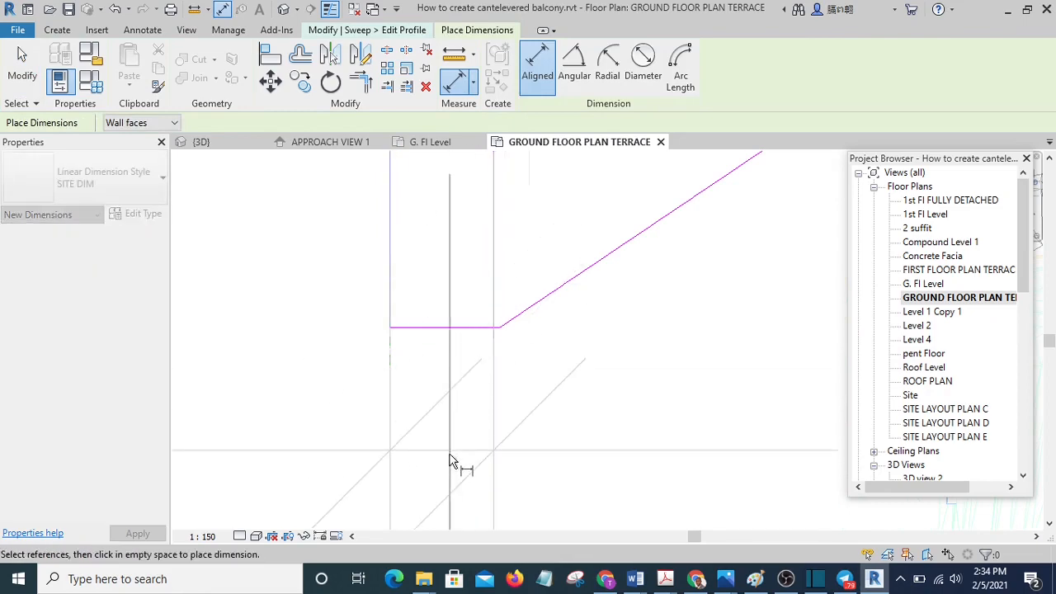
{"action": "scroll", "coordinate": [364, 413], "scroll_direction": "down", "scroll_amount": 4}
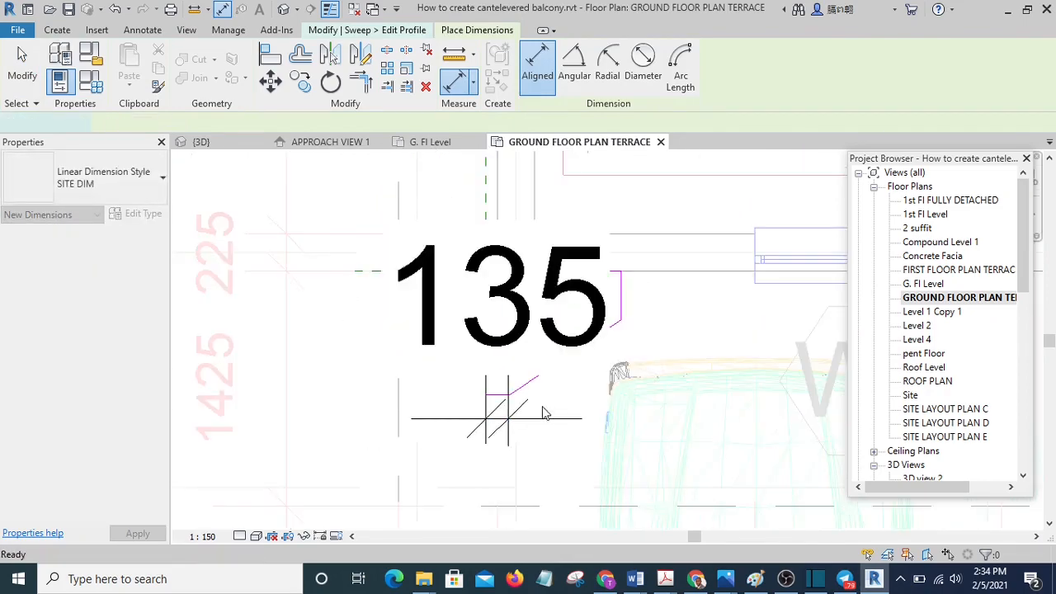
{"action": "key", "text": "Escape"}
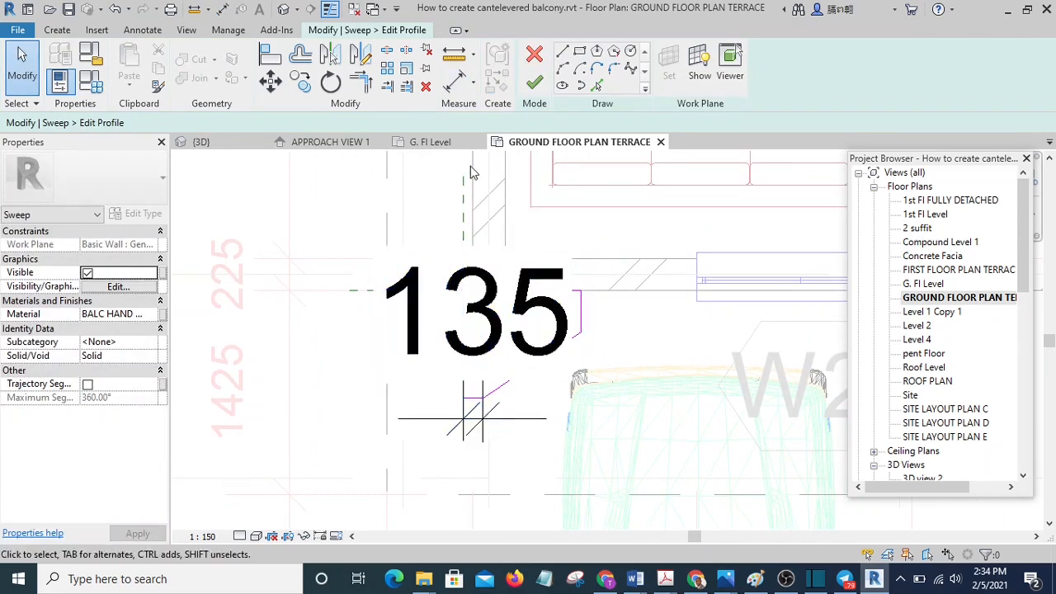
Step: Set the copied line's distance from the outer edge to 200 mm, and delete the dimension
{"action": "left_click_drag", "start_coordinate": [541, 502], "coordinate": [541, 502]}
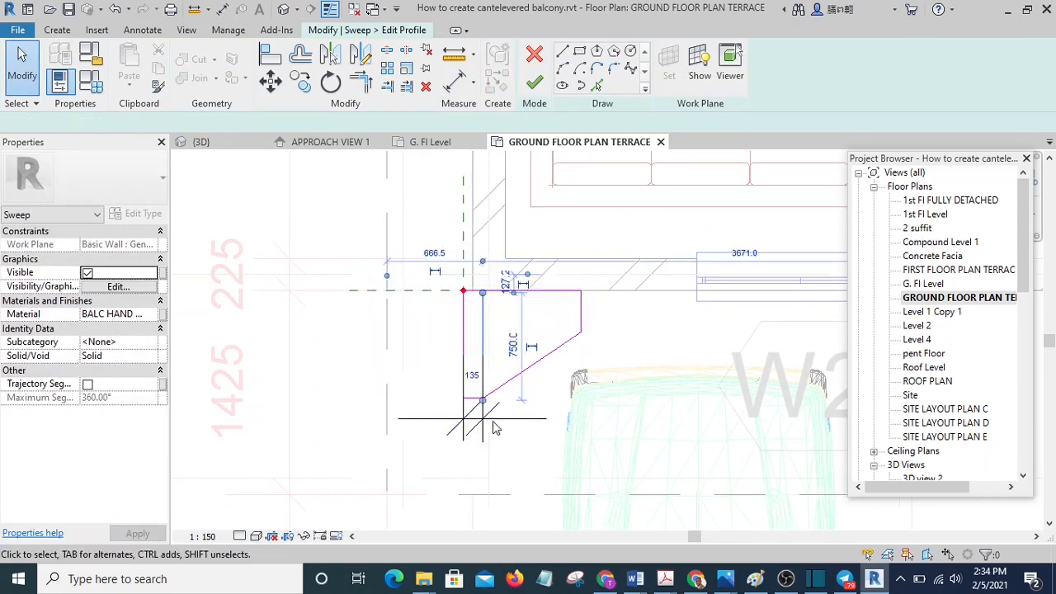
{"action": "left_click", "coordinate": [473, 373]}
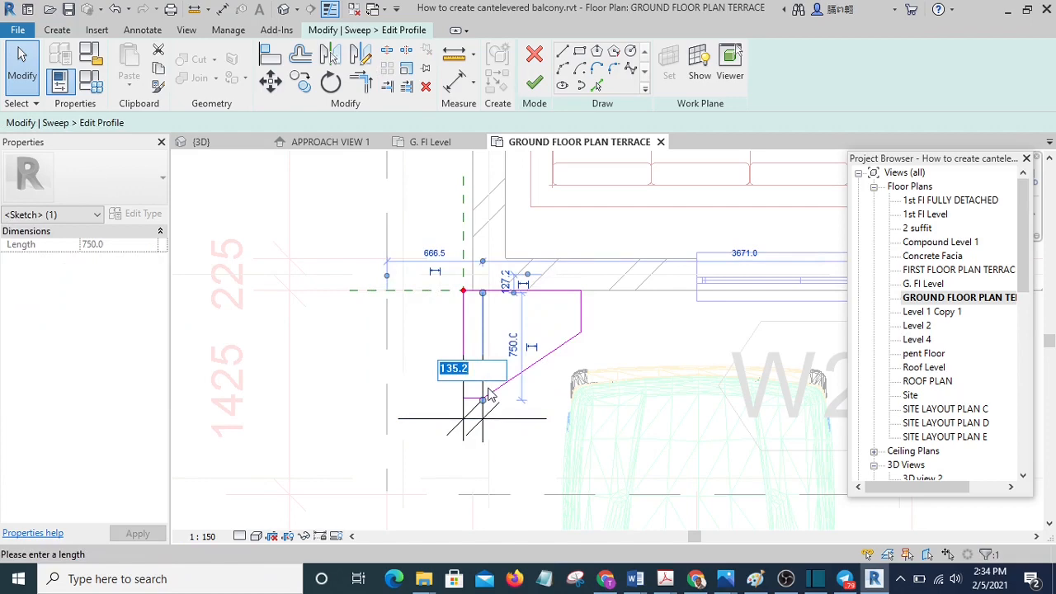
{"action": "key", "text": "Return"}
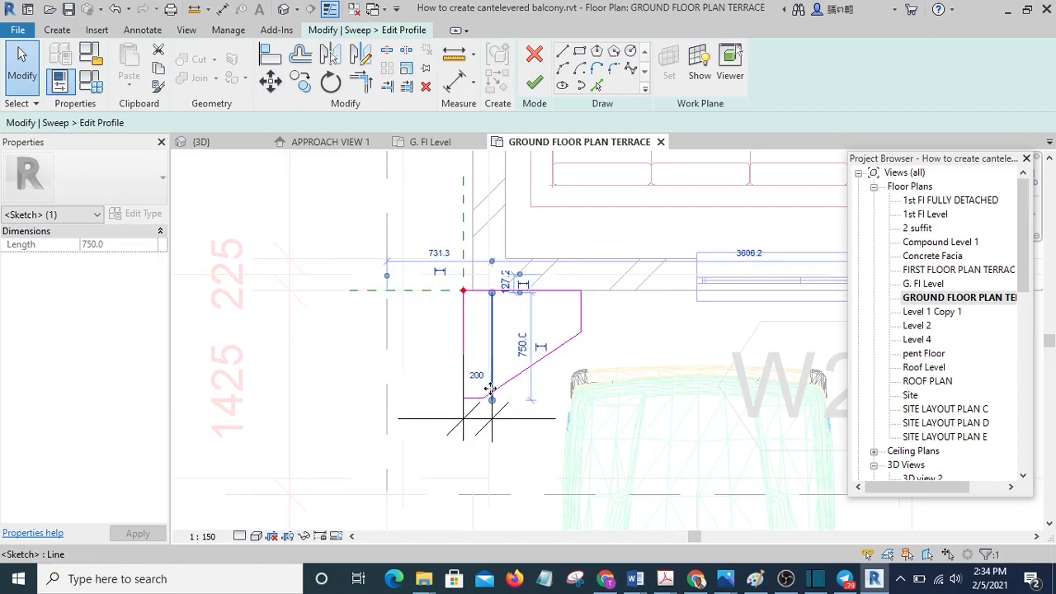
{"action": "left_click", "coordinate": [533, 446]}
{"action": "scroll", "coordinate": [518, 419], "scroll_direction": "up", "scroll_amount": 4}
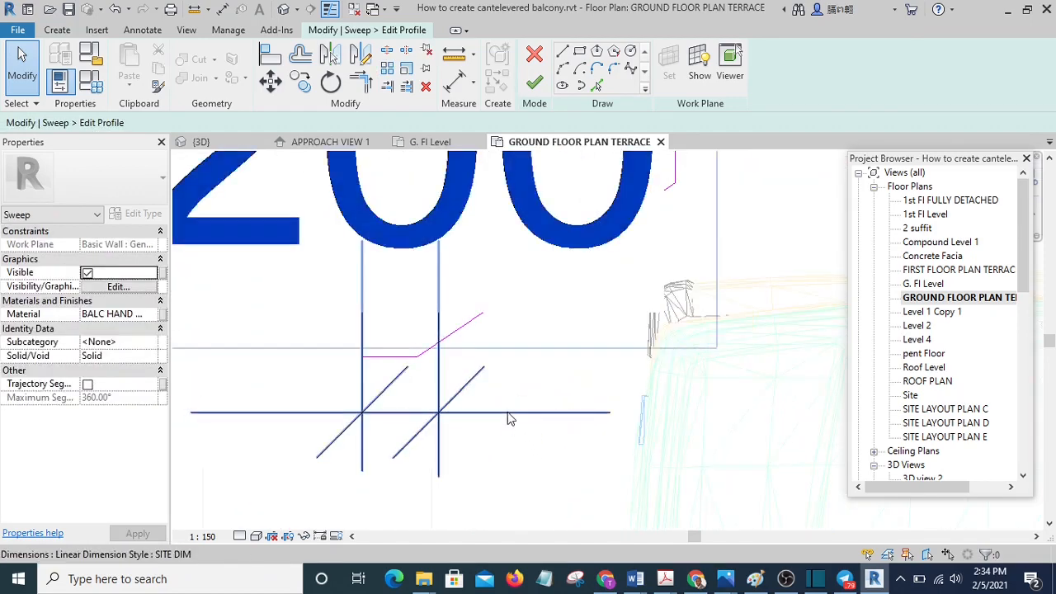
{"action": "left_click", "coordinate": [510, 419]}
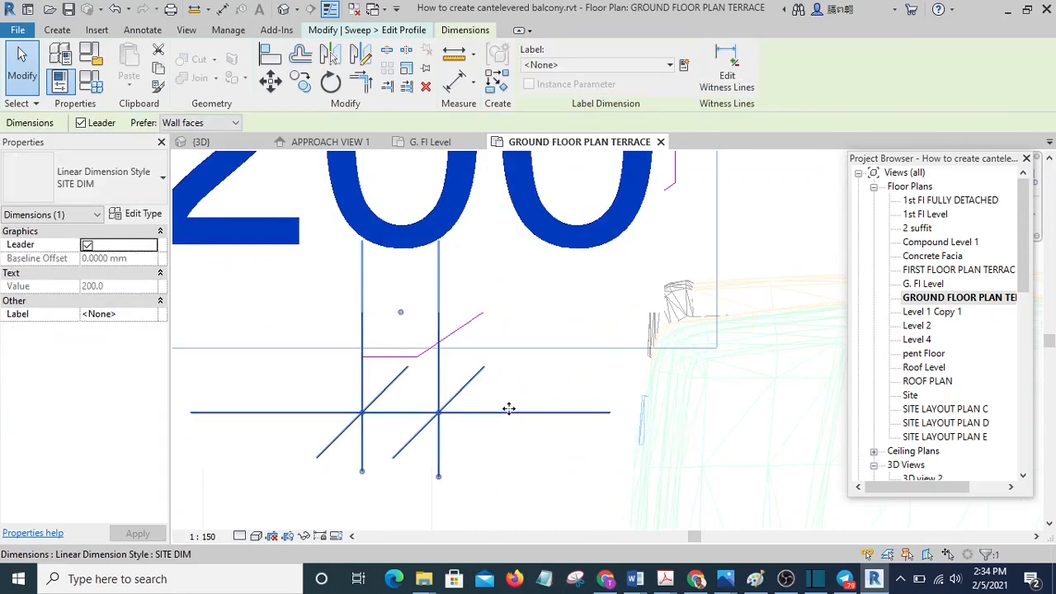
{"action": "key", "text": "Delete"}
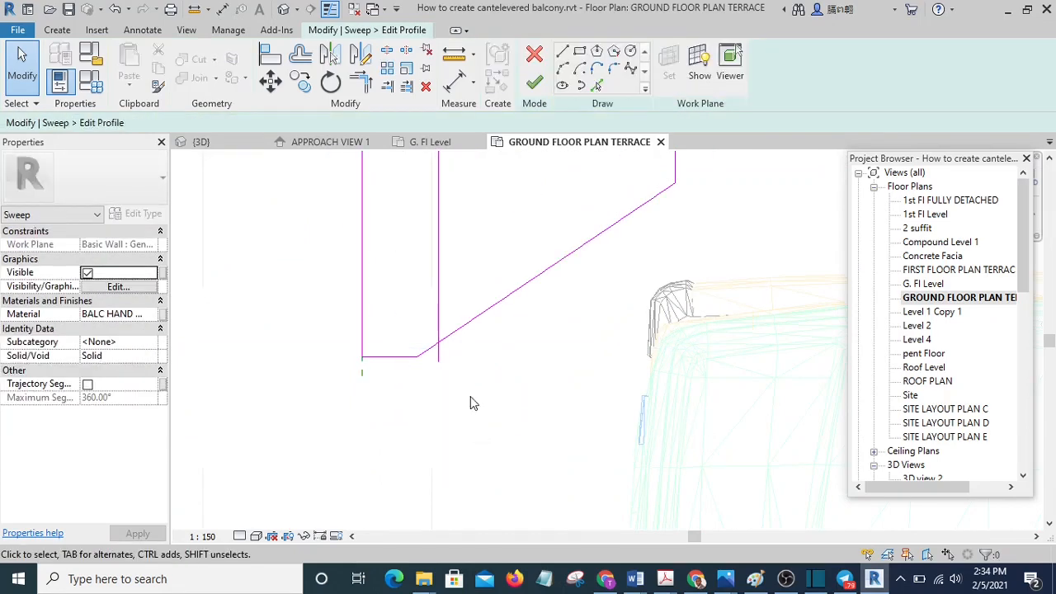
Step: Stretch the diagonal edge's lower end to the 200 mm guide line and extend the profile's front edge to meet it
{"action": "scroll", "coordinate": [473, 403], "scroll_direction": "up", "scroll_amount": 1}
{"action": "left_click", "coordinate": [487, 364]}
{"action": "scroll", "coordinate": [423, 407], "scroll_direction": "up", "scroll_amount": 2}
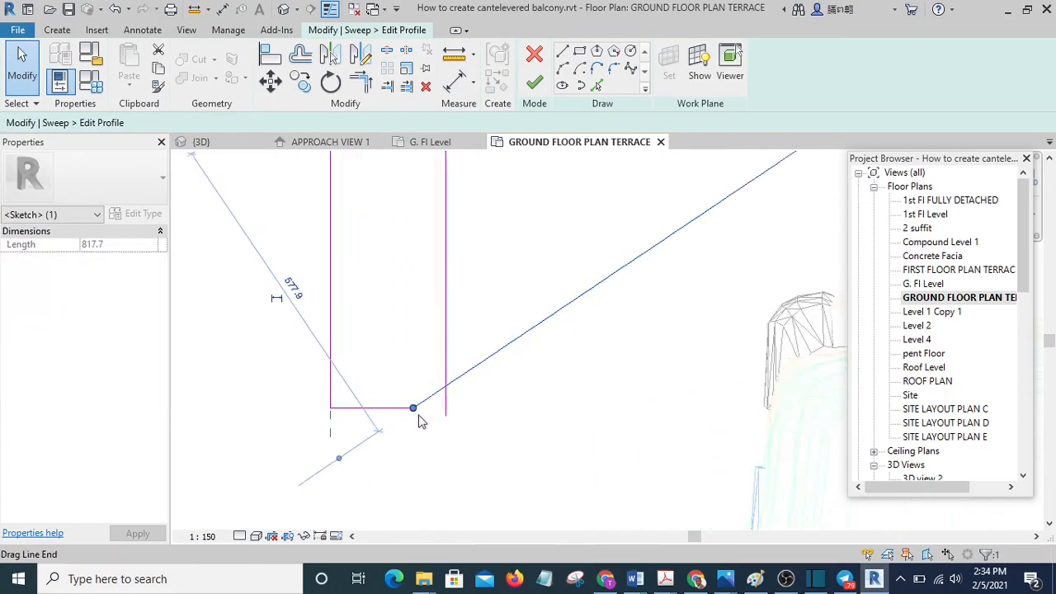
{"action": "left_click_drag", "start_coordinate": [419, 407], "coordinate": [460, 411]}
{"action": "left_click", "coordinate": [528, 428]}
{"action": "key", "text": "t"}
{"action": "key", "text": "r"}
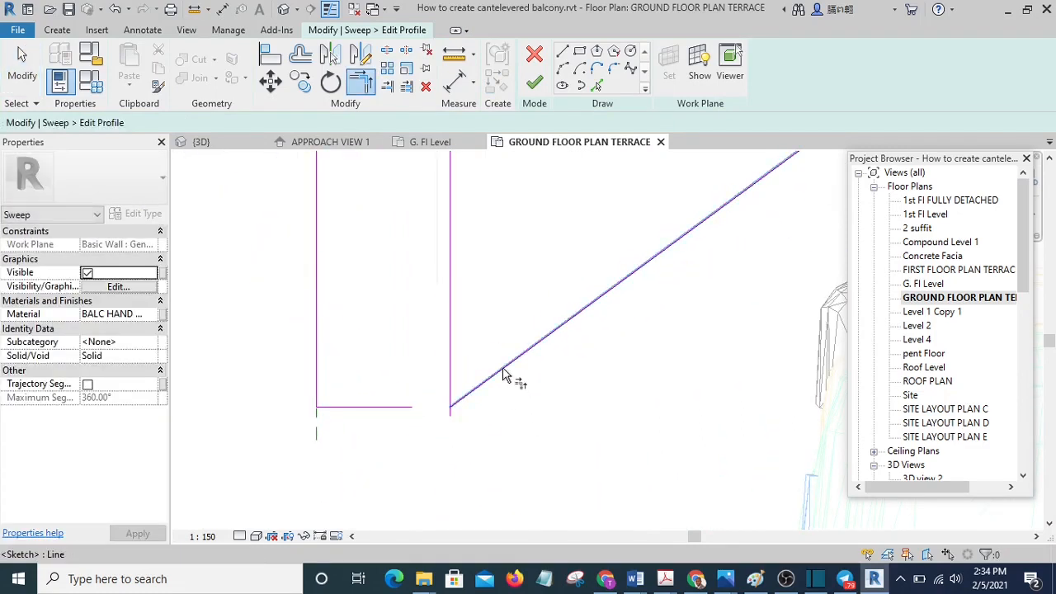
{"action": "left_click", "coordinate": [505, 366]}
{"action": "scroll", "coordinate": [535, 428], "scroll_direction": "down", "scroll_amount": 2}
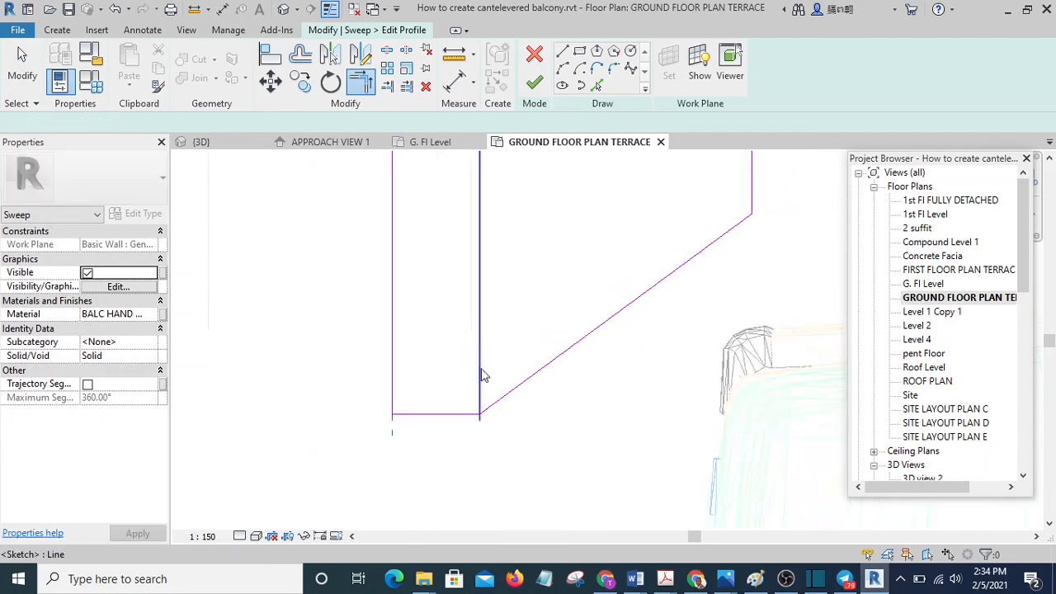
{"action": "scroll", "coordinate": [480, 367], "scroll_direction": "up", "scroll_amount": 1}
{"action": "key", "text": "Escape"}
Step: Delete the copied guide line inside the sweep profile
{"action": "left_click", "coordinate": [481, 362]}
{"action": "key", "text": "d"}
{"action": "key", "text": "e"}
Step: Select the profile's diagonal and front edges together and move them slightly outward, away from the wall
{"action": "scroll", "coordinate": [484, 380], "scroll_direction": "down", "scroll_amount": 2}
{"action": "scroll", "coordinate": [461, 388], "scroll_direction": "down", "scroll_amount": 2}
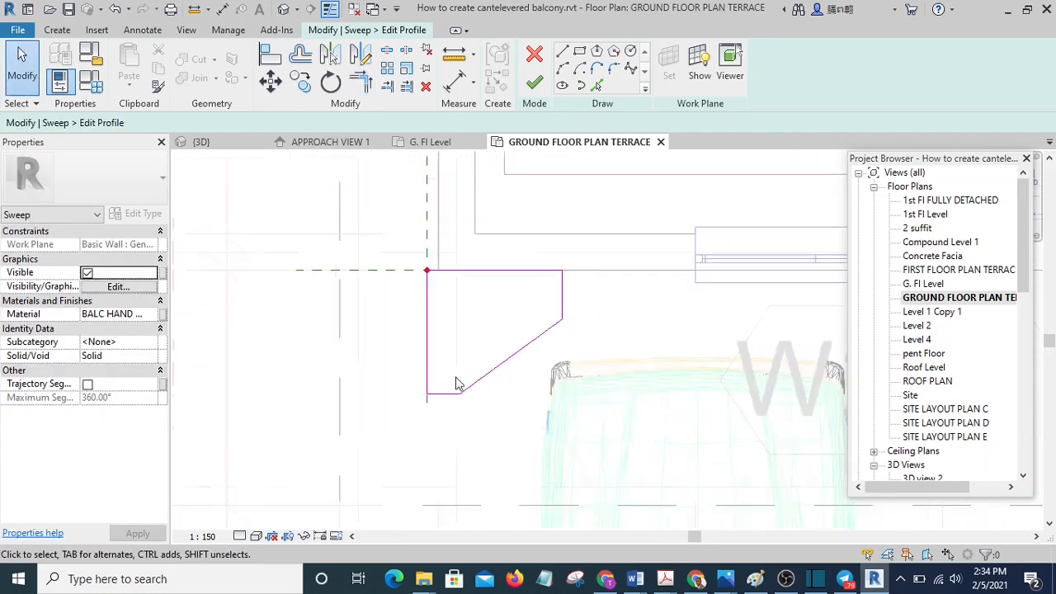
{"action": "middle_click_drag", "start_coordinate": [501, 449], "coordinate": [514, 371]}
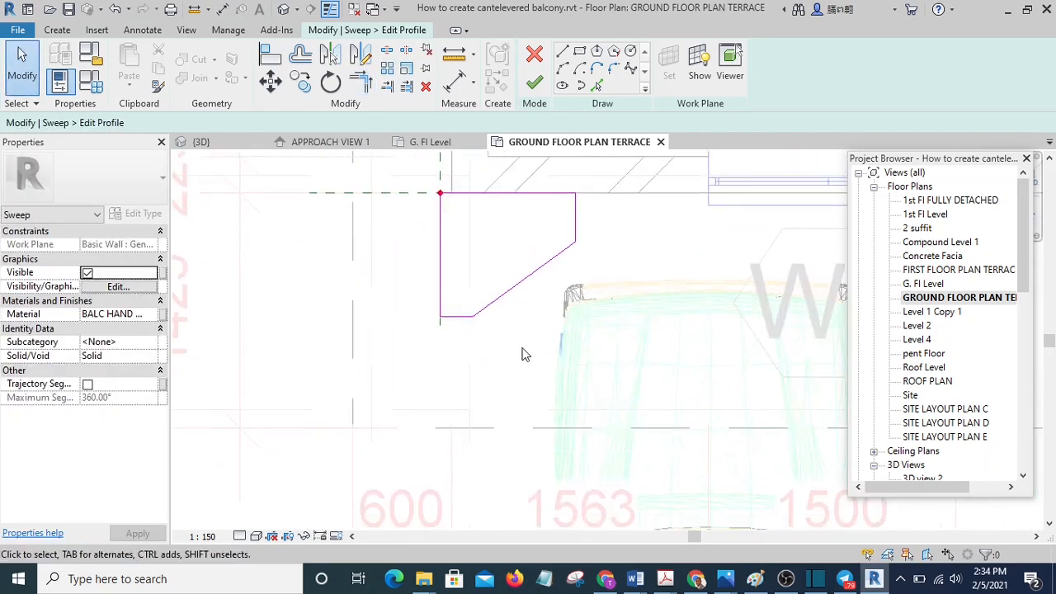
{"action": "mouse_move", "coordinate": [417, 213]}
{"action": "left_mouse_down"}
{"action": "mouse_move", "coordinate": [766, 375]}
{"action": "mouse_move", "coordinate": [736, 425]}
{"action": "left_mouse_up"}
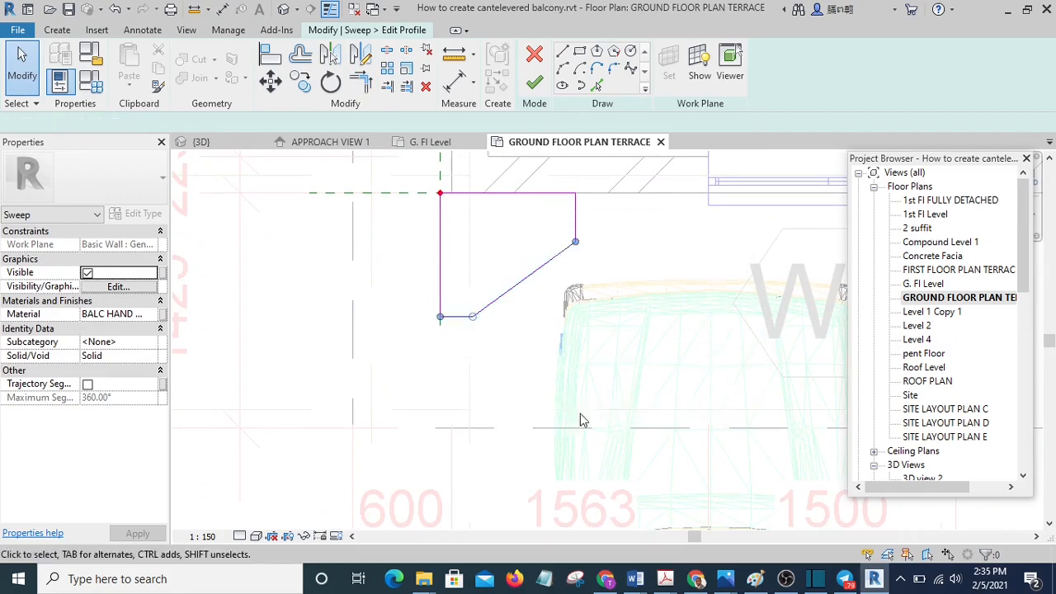
{"action": "scroll", "coordinate": [486, 301], "scroll_direction": "up", "scroll_amount": 1}
{"action": "left_click_drag", "start_coordinate": [492, 373], "coordinate": [491, 369]}
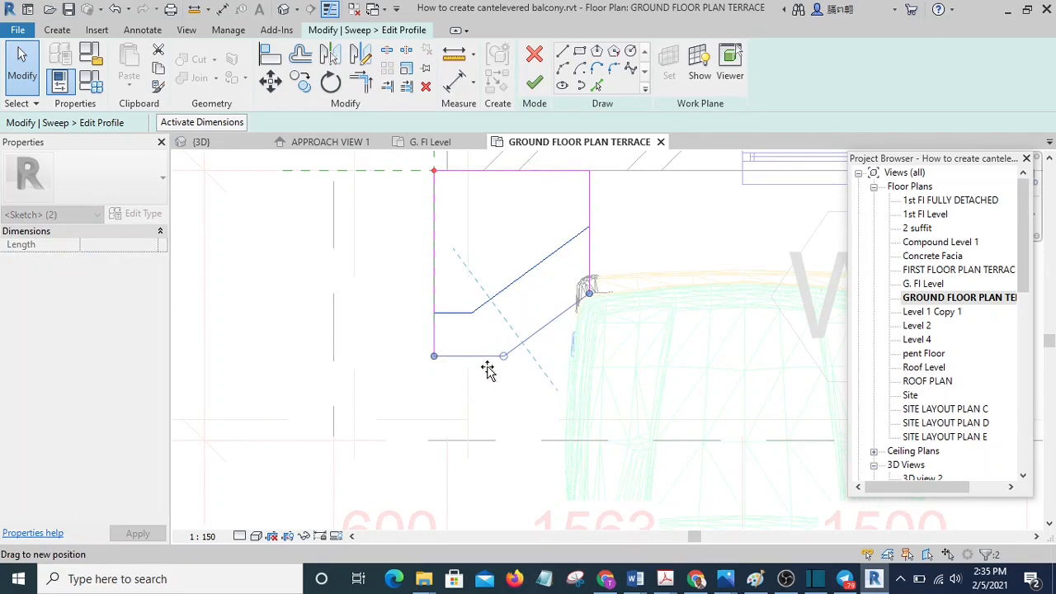
{"action": "left_click_drag", "start_coordinate": [480, 338], "coordinate": [481, 338]}
{"action": "left_click", "coordinate": [490, 401]}
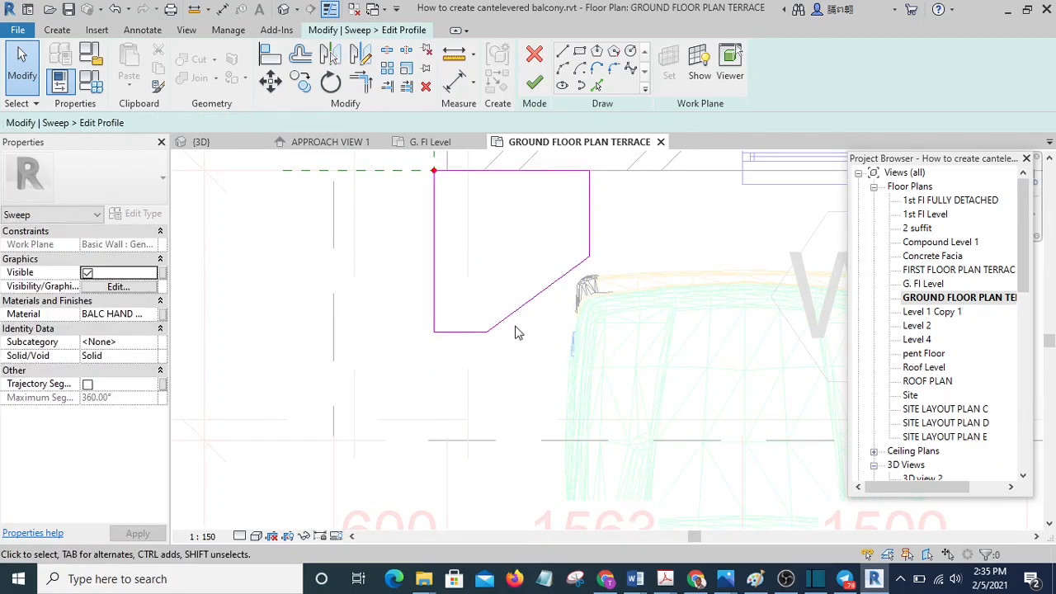
Step: Pull the diagonal edge's lower end inward along the front edge to shorten the profile's front face
{"action": "scroll", "coordinate": [515, 325], "scroll_direction": "up", "scroll_amount": 1}
{"action": "left_click", "coordinate": [514, 310]}
{"action": "scroll", "coordinate": [493, 337], "scroll_direction": "up", "scroll_amount": 2}
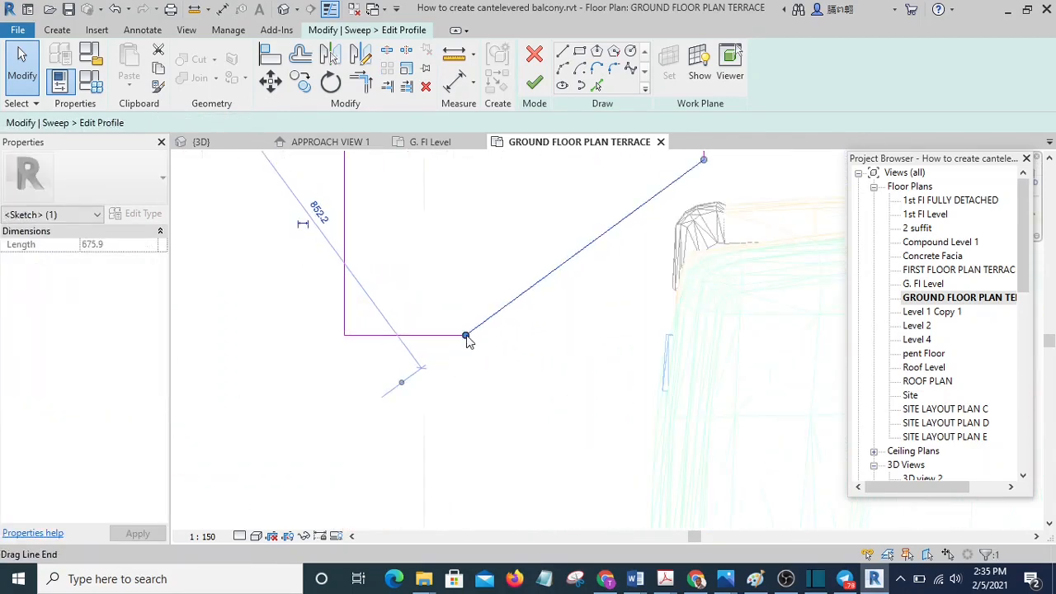
{"action": "left_click_drag", "start_coordinate": [466, 339], "coordinate": [424, 334]}
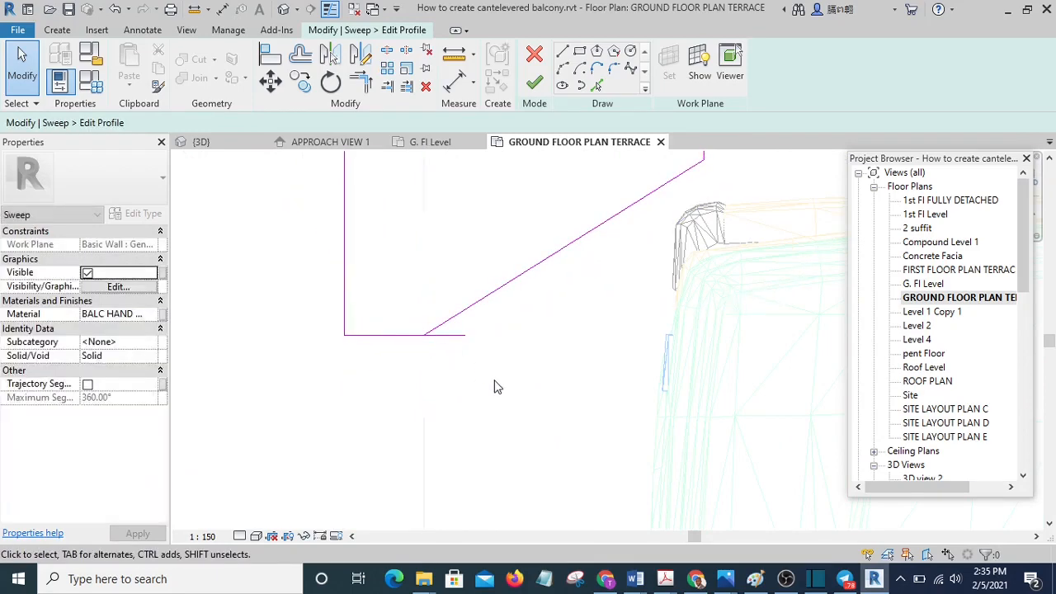
Step: Trim the front edge's overhang back to the diagonal's new end point
{"action": "scroll", "coordinate": [495, 387], "scroll_direction": "down", "scroll_amount": 2}
{"action": "scroll", "coordinate": [468, 346], "scroll_direction": "up", "scroll_amount": 1}
{"action": "key", "text": "t"}
{"action": "key", "text": "r"}
{"action": "left_click", "coordinate": [472, 319]}
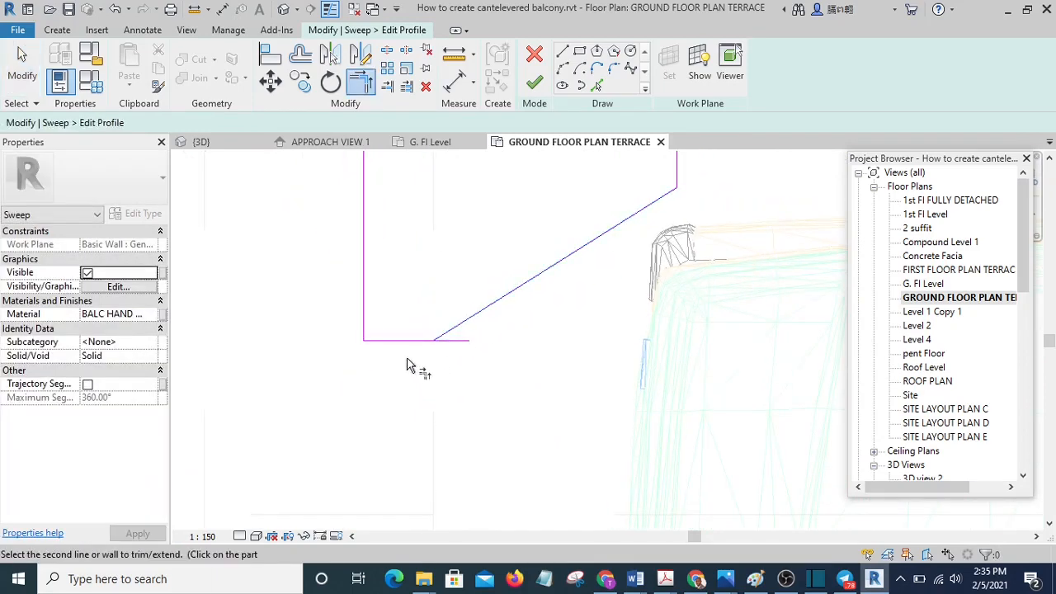
{"action": "left_click", "coordinate": [407, 341]}
Step: Finish the profile sketch, the sweep and the in-place frame model
{"action": "scroll", "coordinate": [448, 389], "scroll_direction": "down", "scroll_amount": 5}
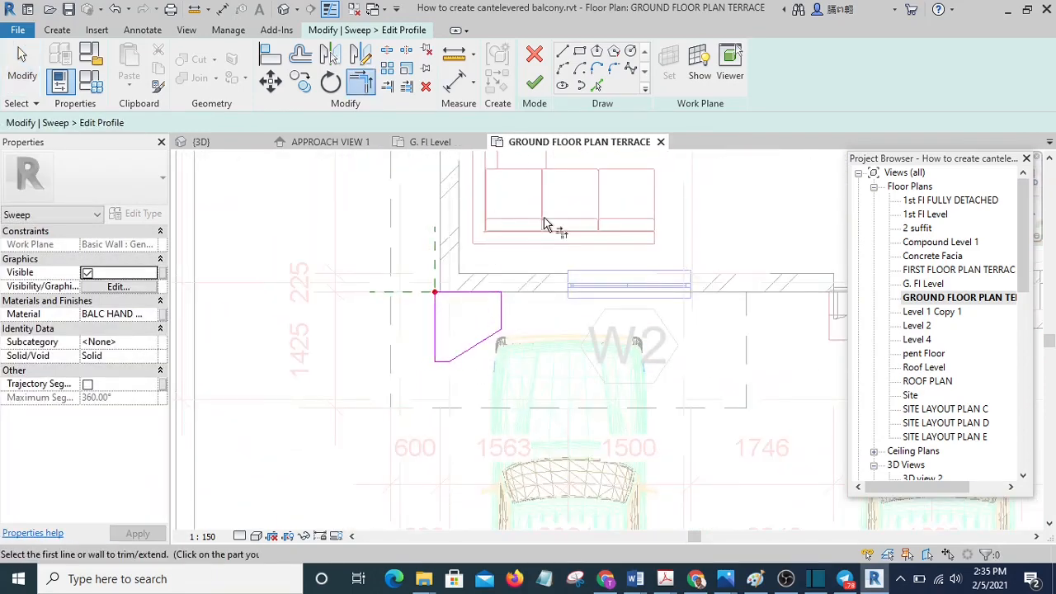
{"action": "left_click", "coordinate": [535, 85]}
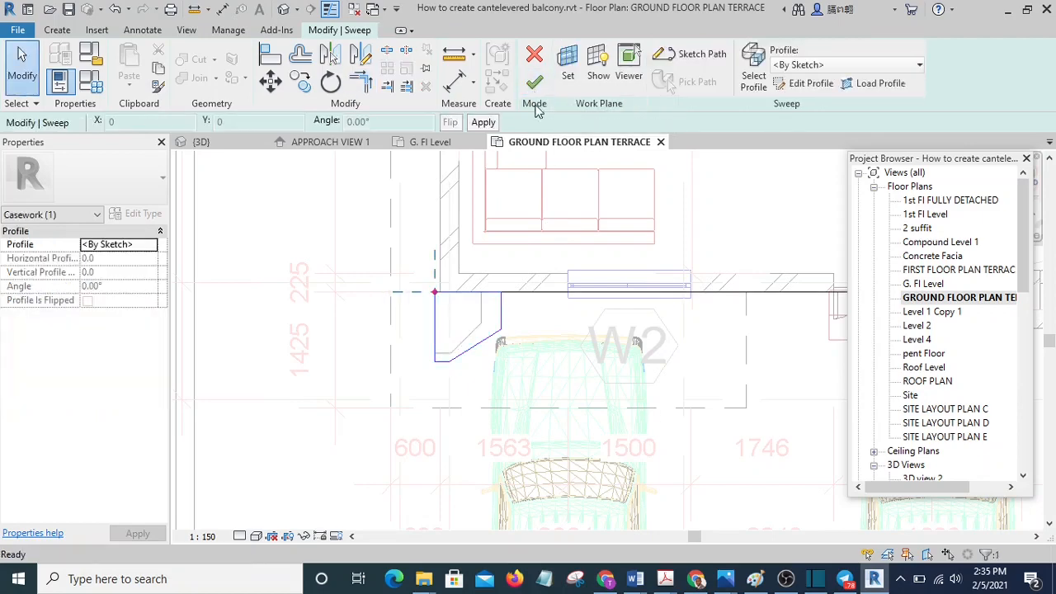
{"action": "left_click", "coordinate": [535, 82]}
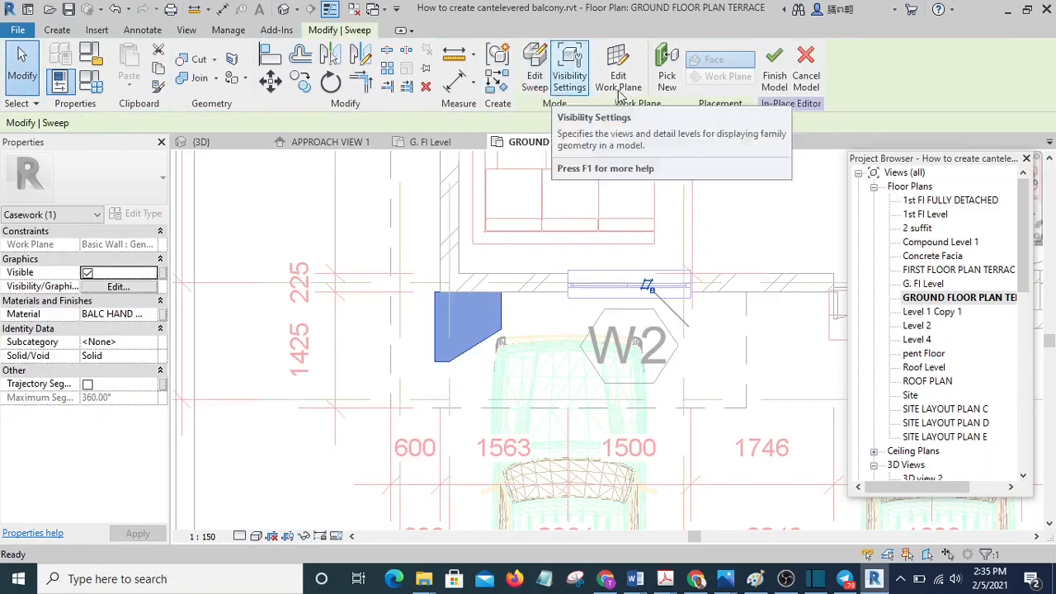
{"action": "left_click", "coordinate": [774, 67]}
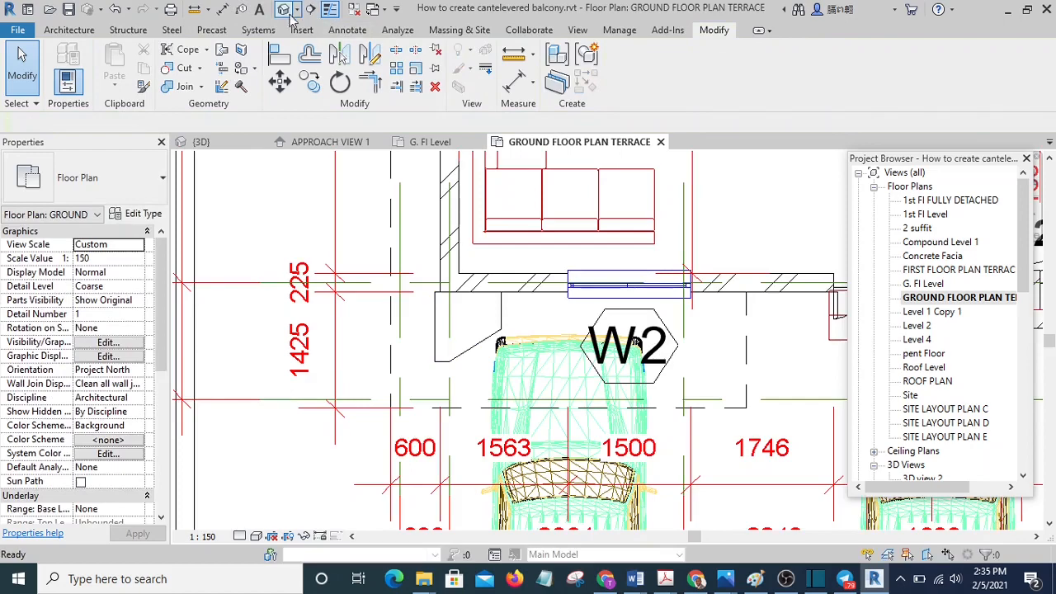
Step: Open the 3D view and examine the reshaped frame on the front facade from several angles and distances
{"action": "left_click", "coordinate": [284, 9]}
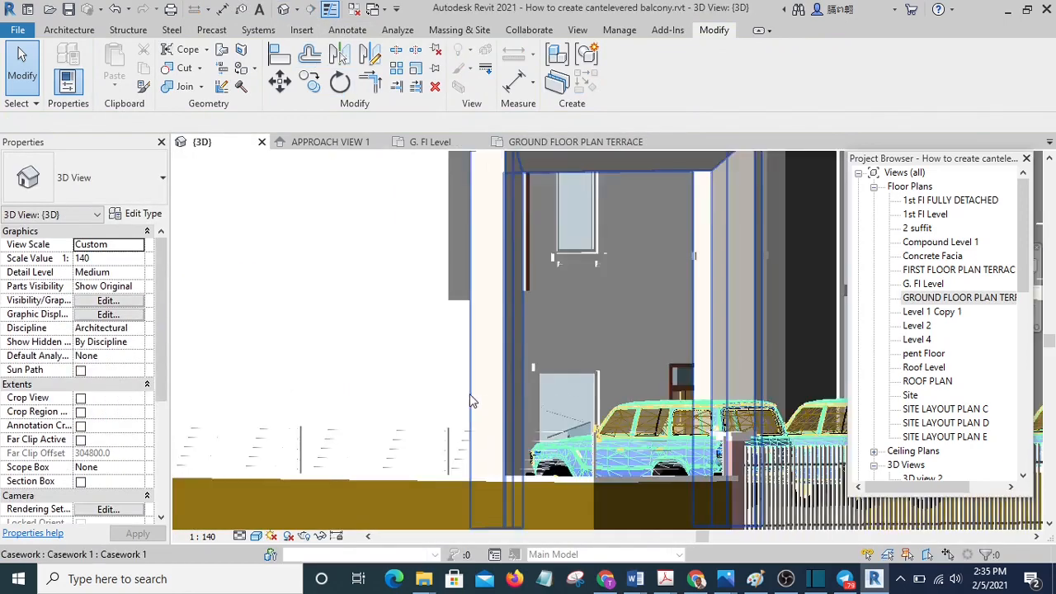
{"action": "mouse_move", "coordinate": [626, 402]}
{"action": "middle_mouse_down", "text": "shift"}
{"action": "mouse_move", "coordinate": [576, 418]}
{"action": "mouse_move", "coordinate": [541, 393]}
{"action": "middle_mouse_up", "text": "shift"}
{"action": "scroll", "coordinate": [465, 365], "scroll_direction": "up", "scroll_amount": 4}
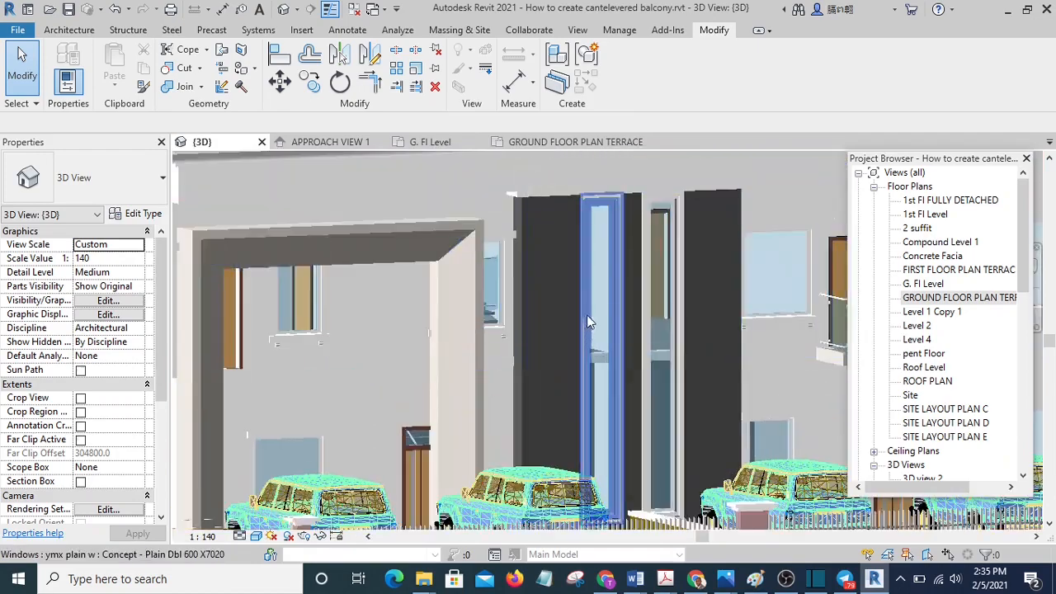
{"action": "middle_click_drag", "start_coordinate": [590, 350], "coordinate": [721, 310]}
{"action": "middle_click_drag", "start_coordinate": [719, 380], "coordinate": [715, 405], "text": "shift"}
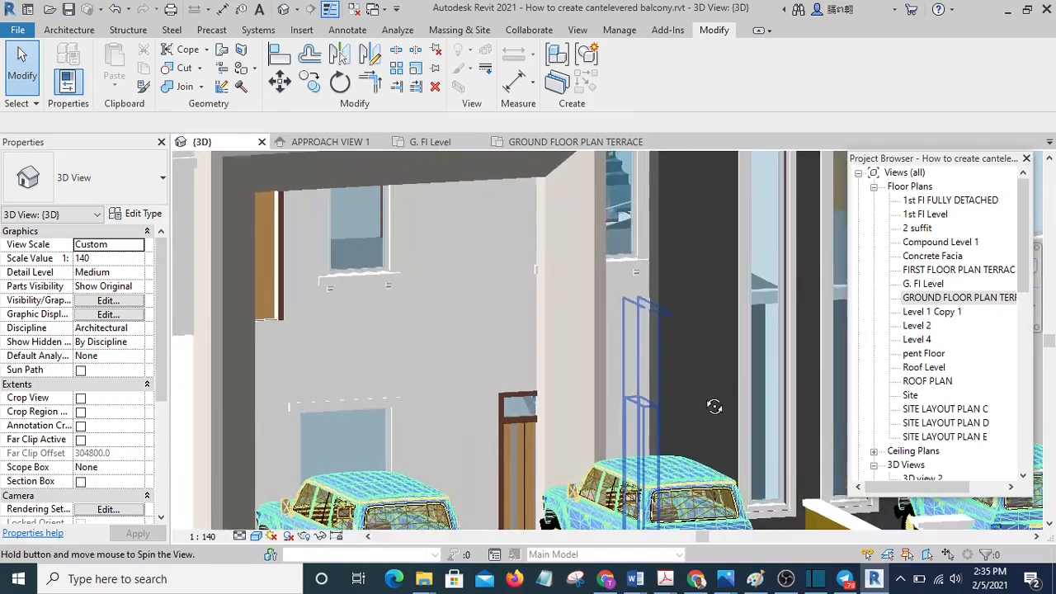
{"action": "scroll", "coordinate": [714, 387], "scroll_direction": "down", "scroll_amount": 2}
{"action": "scroll", "coordinate": [712, 301], "scroll_direction": "down", "scroll_amount": 2}
{"action": "middle_click_drag", "start_coordinate": [704, 346], "coordinate": [587, 340], "text": "shift"}
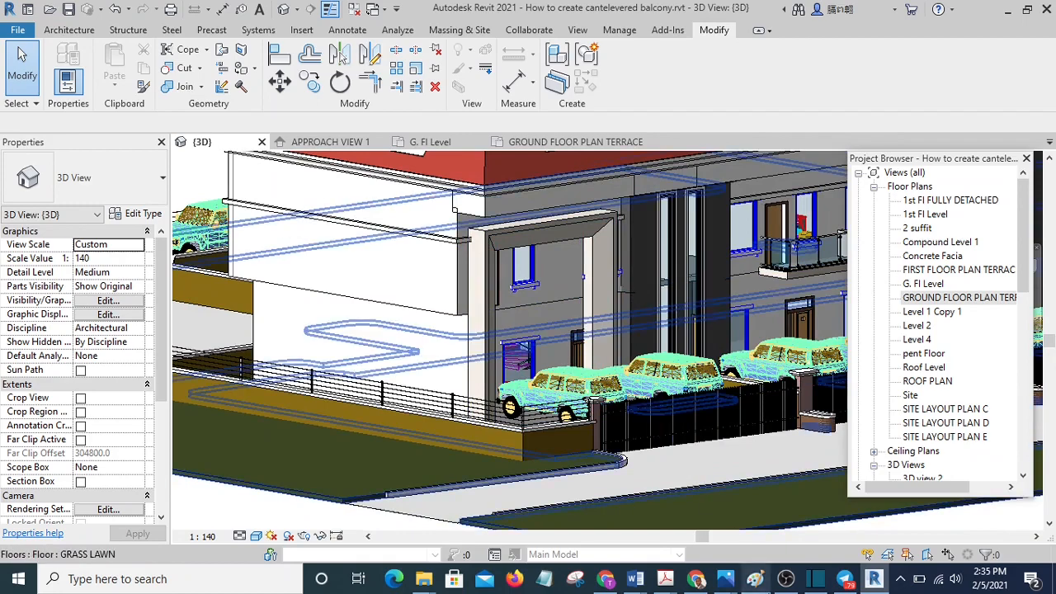
{"action": "scroll", "coordinate": [535, 276], "scroll_direction": "up", "scroll_amount": 5}
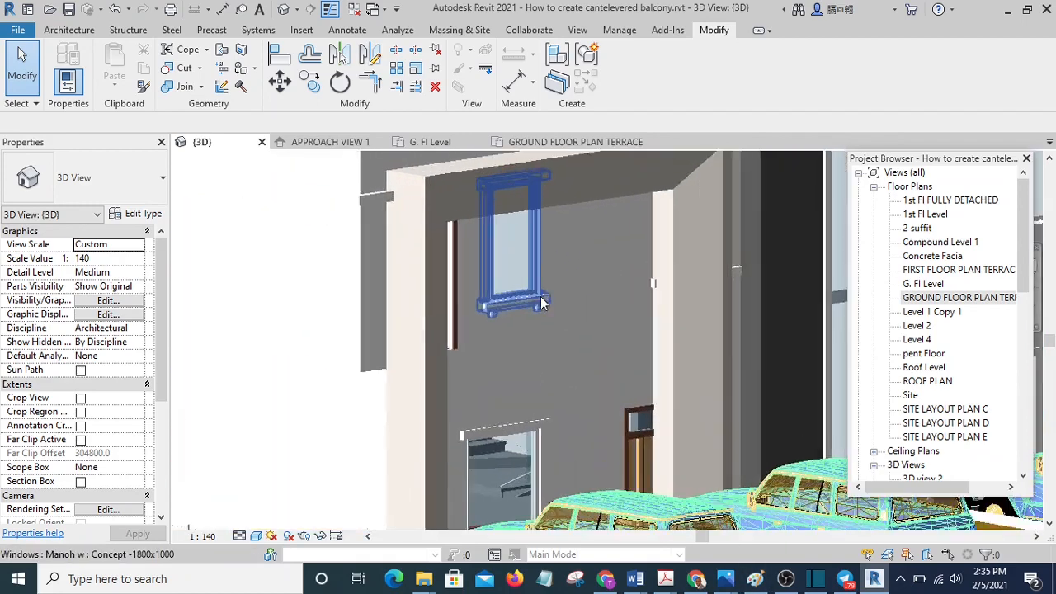
{"action": "mouse_move", "coordinate": [522, 265]}
{"action": "middle_mouse_down"}
{"action": "mouse_move", "coordinate": [510, 258]}
{"action": "mouse_move", "coordinate": [518, 245]}
{"action": "middle_mouse_up"}
{"action": "scroll", "coordinate": [518, 245], "scroll_direction": "down", "scroll_amount": 2}
{"action": "scroll", "coordinate": [617, 284], "scroll_direction": "up", "scroll_amount": 1}
{"action": "middle_click_drag", "start_coordinate": [617, 283], "coordinate": [626, 327]}
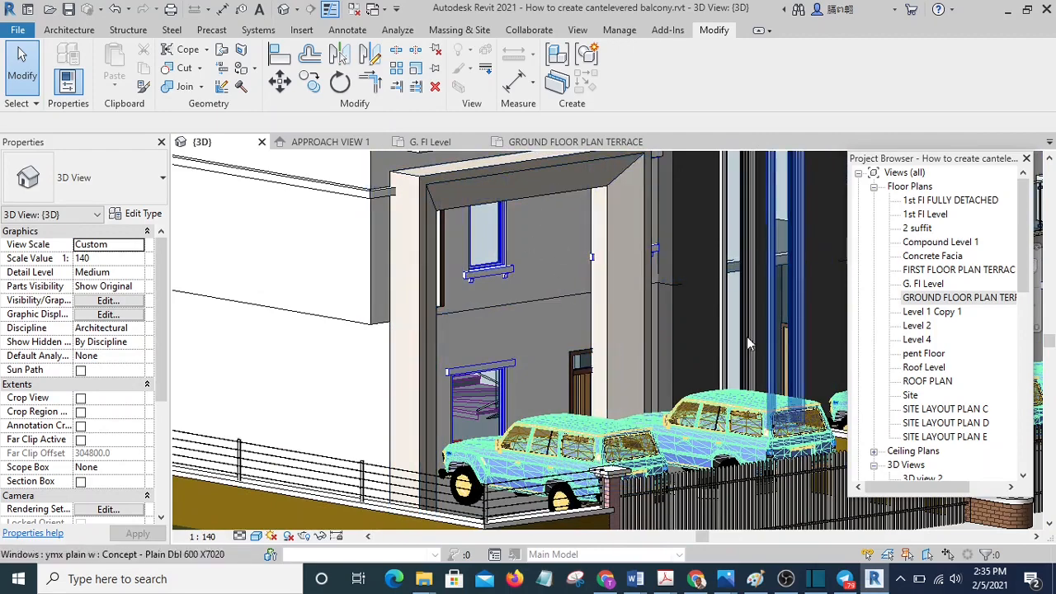
{"action": "scroll", "coordinate": [616, 294], "scroll_direction": "down", "scroll_amount": 3}
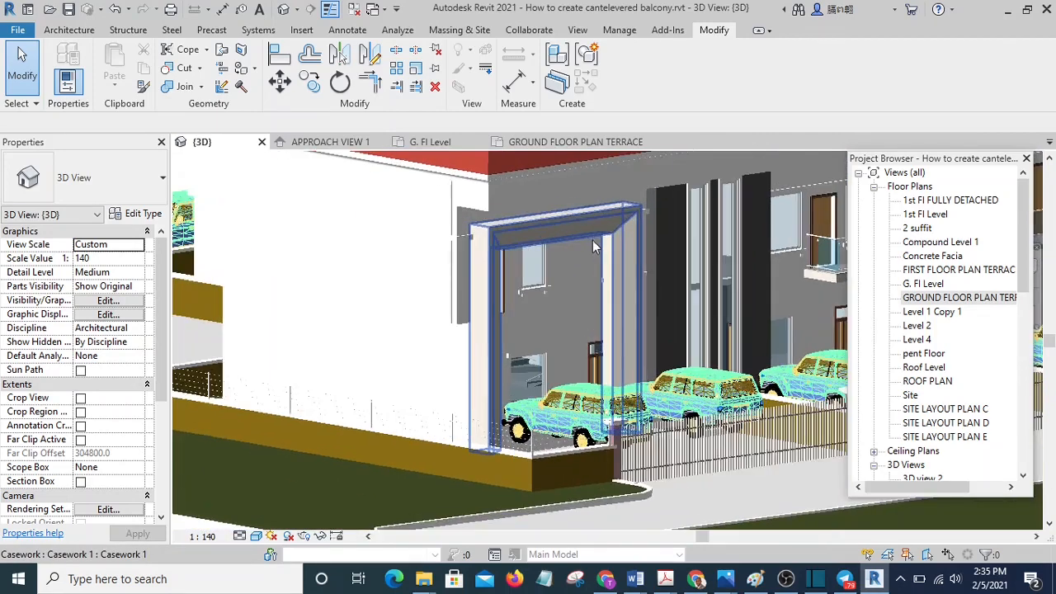
{"action": "scroll", "coordinate": [588, 241], "scroll_direction": "up", "scroll_amount": 2}
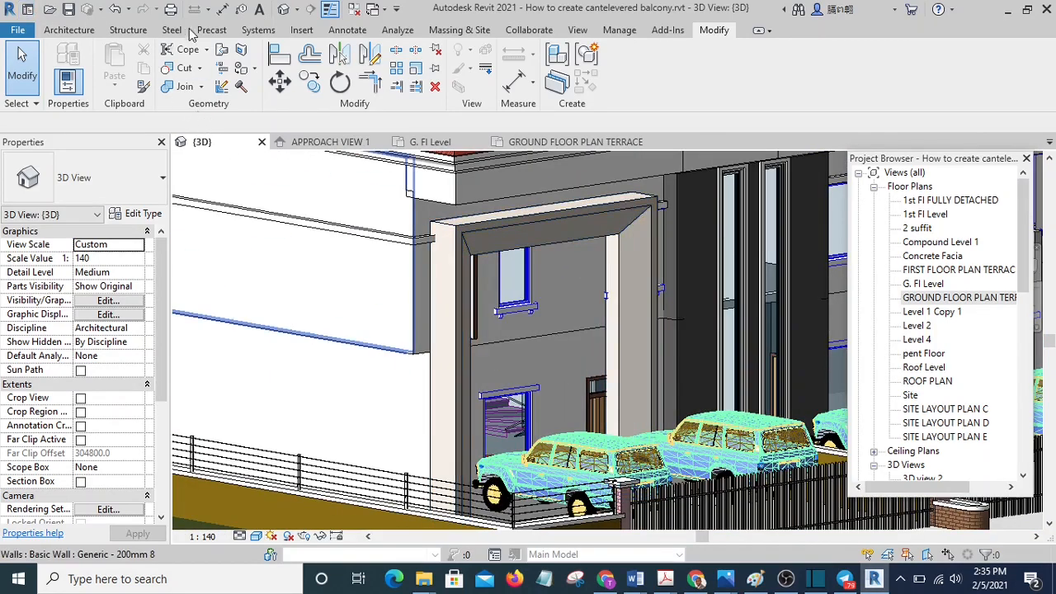
Step: Reopen the in-place frame and its sweep to review how it is edited, and finish the sweep edit
{"action": "left_click", "coordinate": [75, 31]}
{"action": "left_click", "coordinate": [501, 220]}
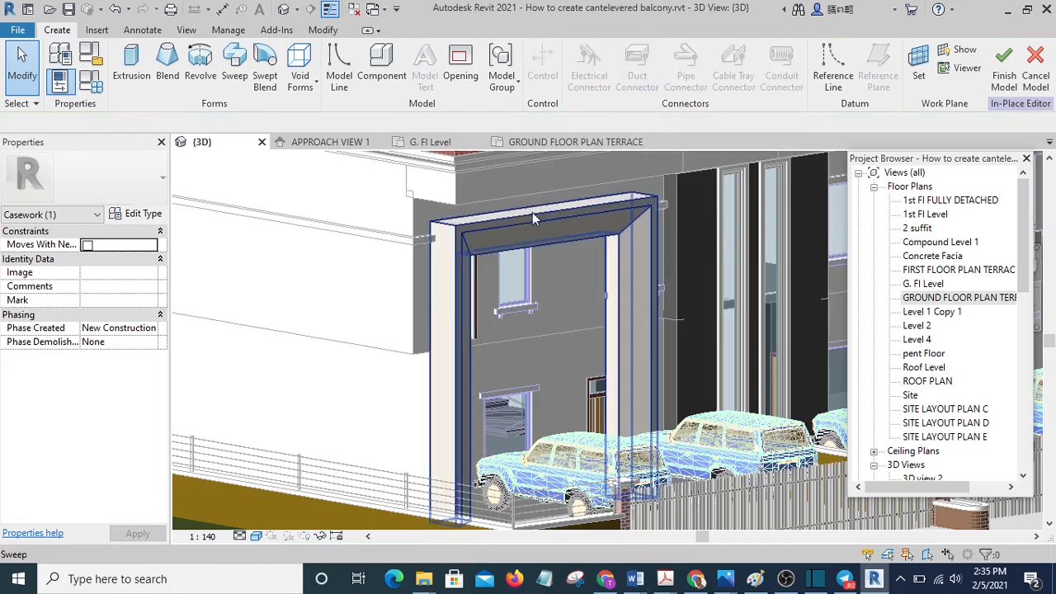
{"action": "left_click", "coordinate": [518, 218]}
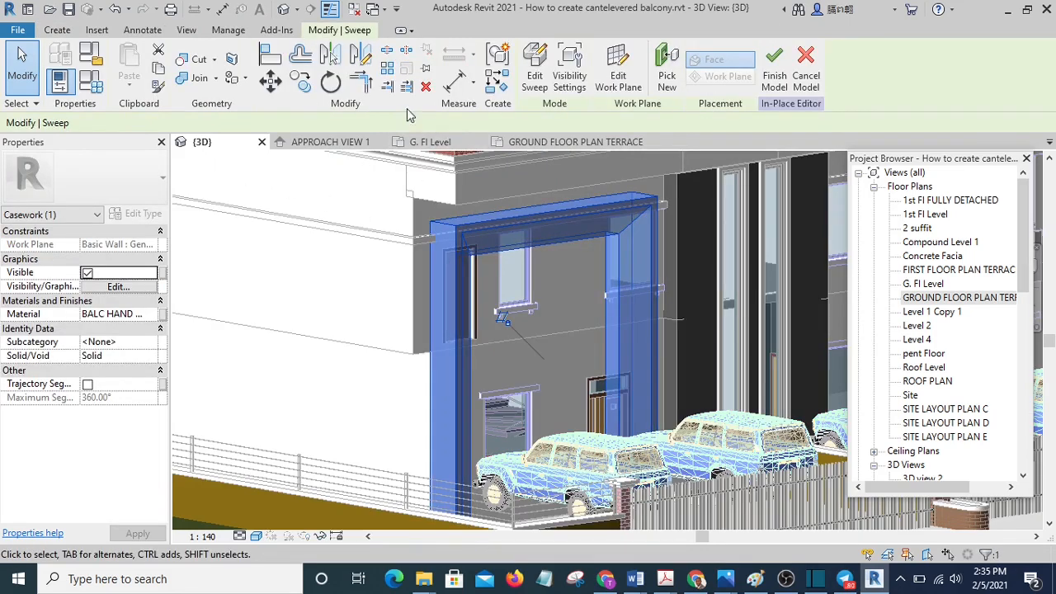
{"action": "left_click", "coordinate": [535, 81]}
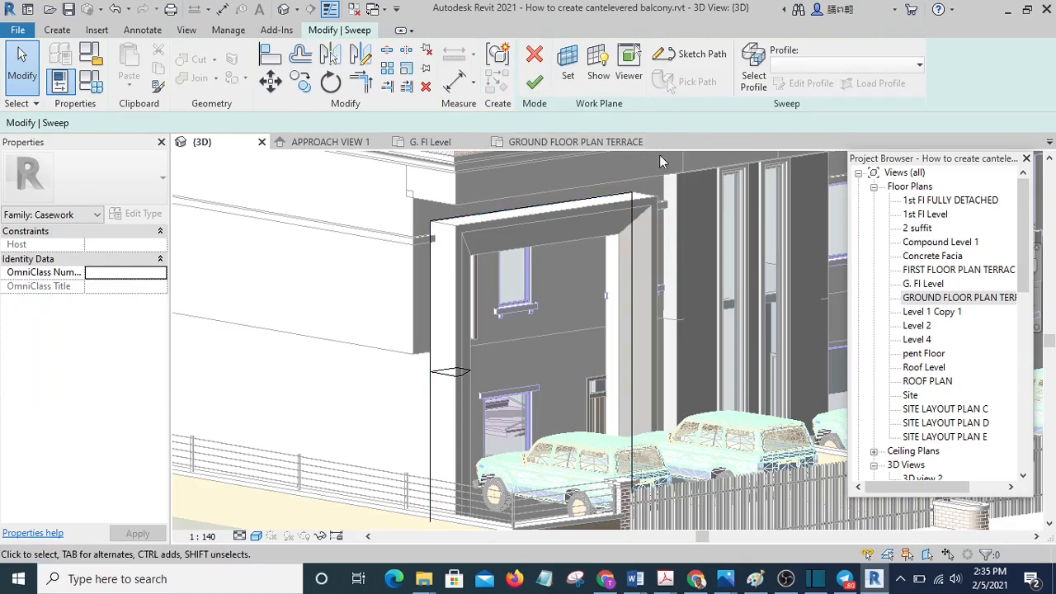
{"action": "left_click", "coordinate": [535, 81]}
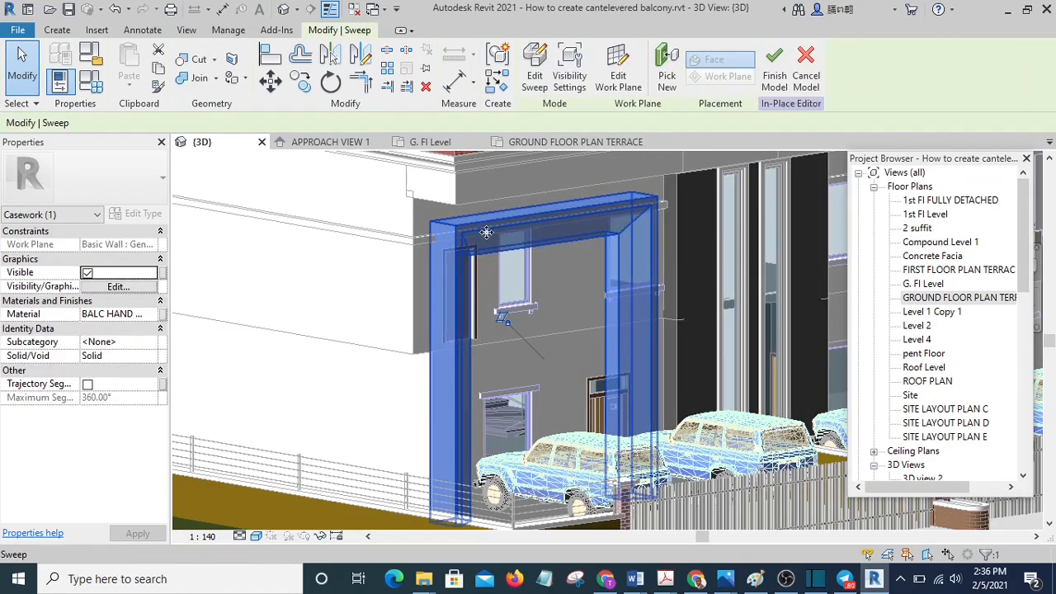
Step: Review the void form types available for cutting the frame, and finish the in-place model
{"action": "left_click", "coordinate": [57, 31]}
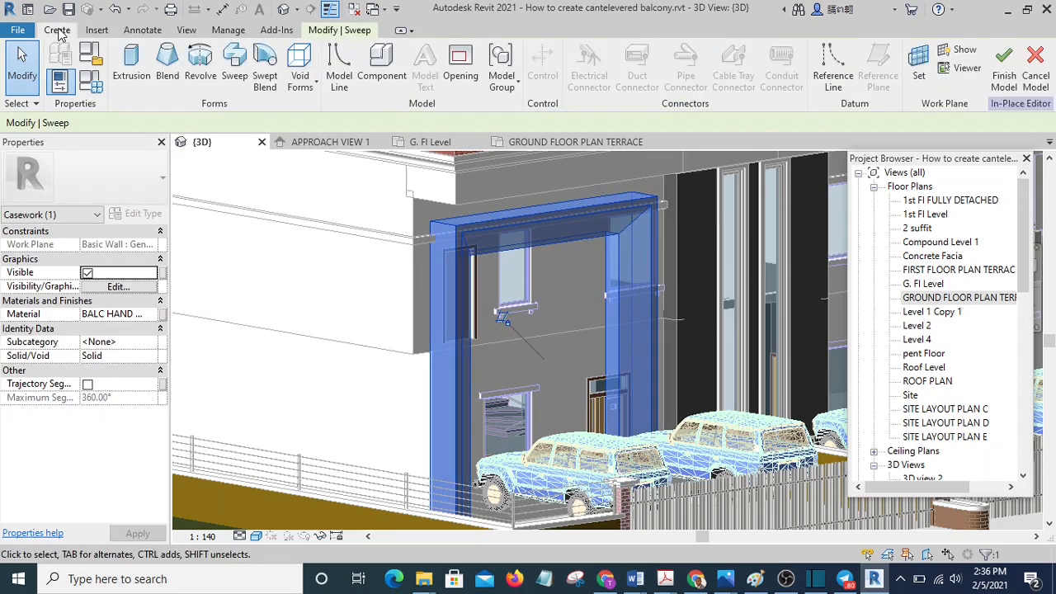
{"action": "left_click", "coordinate": [313, 87]}
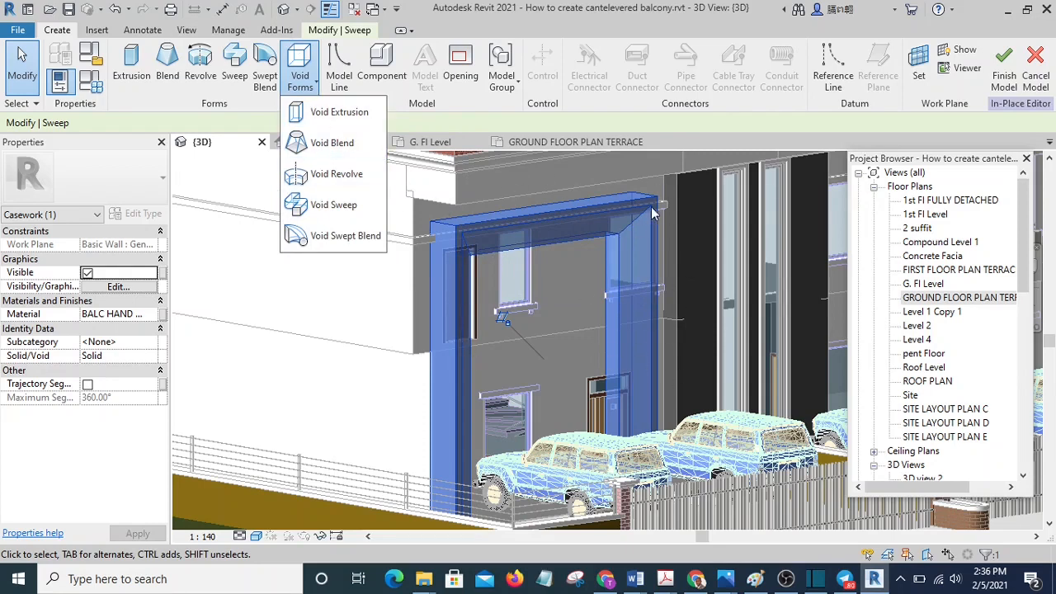
{"action": "left_click", "coordinate": [421, 311]}
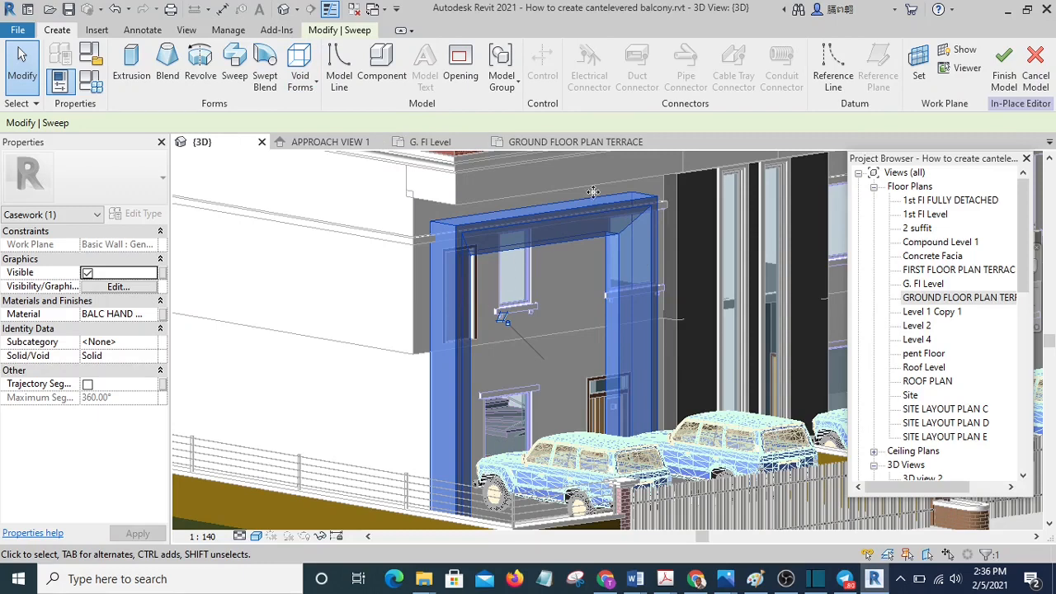
{"action": "left_click", "coordinate": [318, 89]}
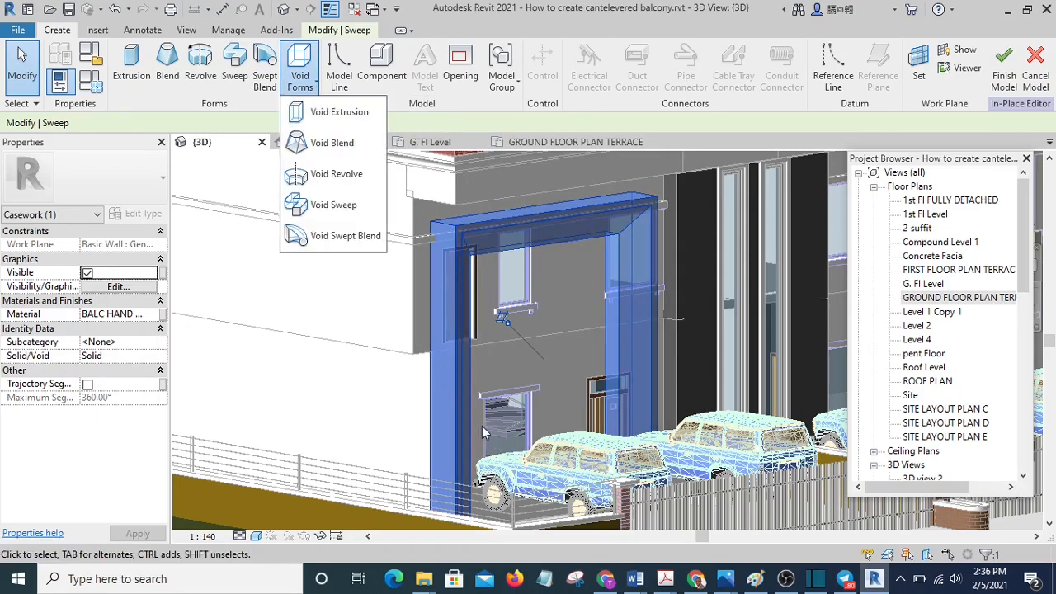
{"action": "middle_click_drag", "start_coordinate": [456, 275], "coordinate": [432, 278], "text": "shift"}
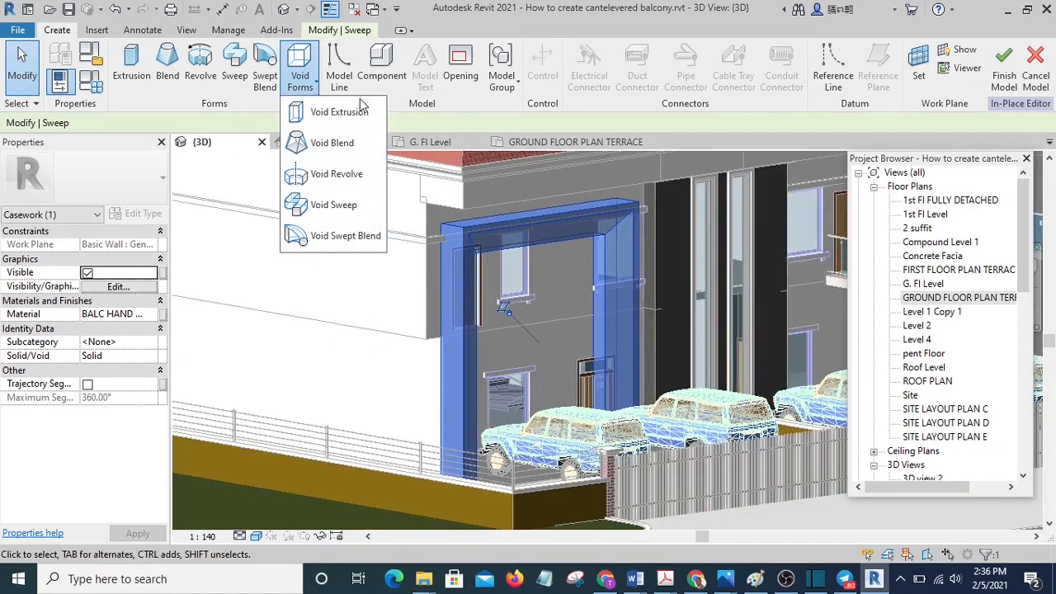
{"action": "left_click", "coordinate": [1005, 79]}
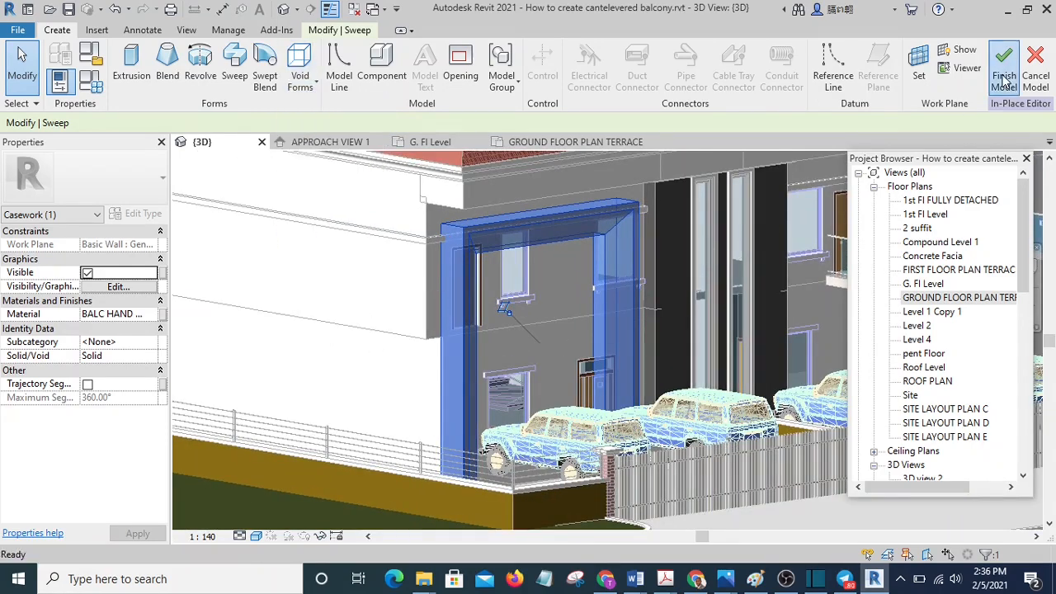